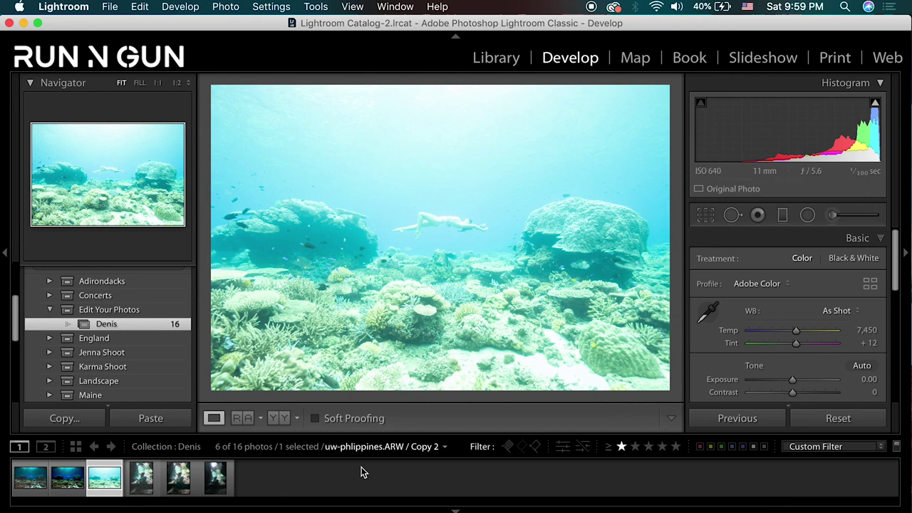
# - Move from the cave portrait to the edited deep-blue reef photo in the filmstrip
pyautogui.click(215, 480)
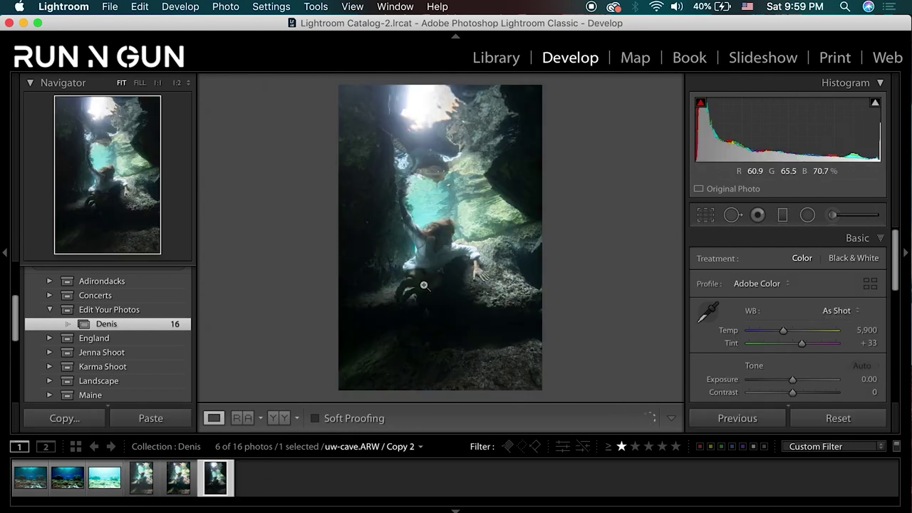
pyautogui.click(116, 485)
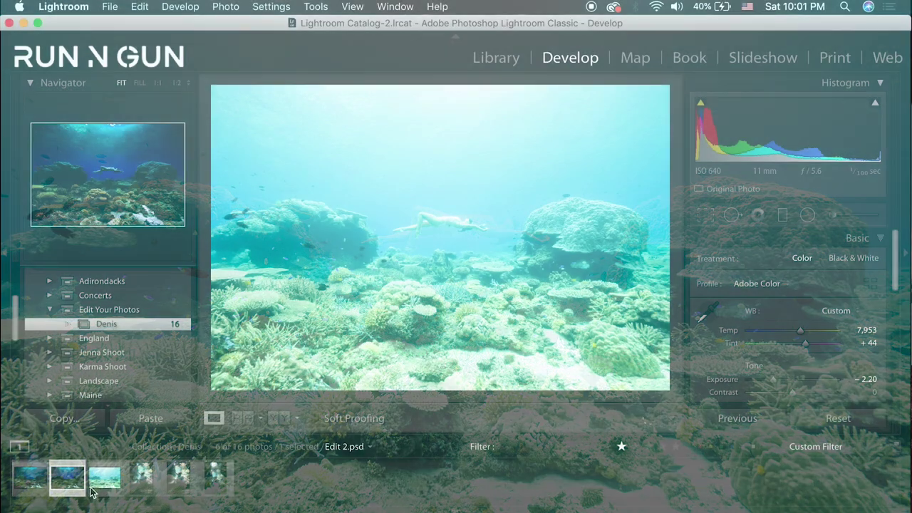
pyautogui.click(74, 484)
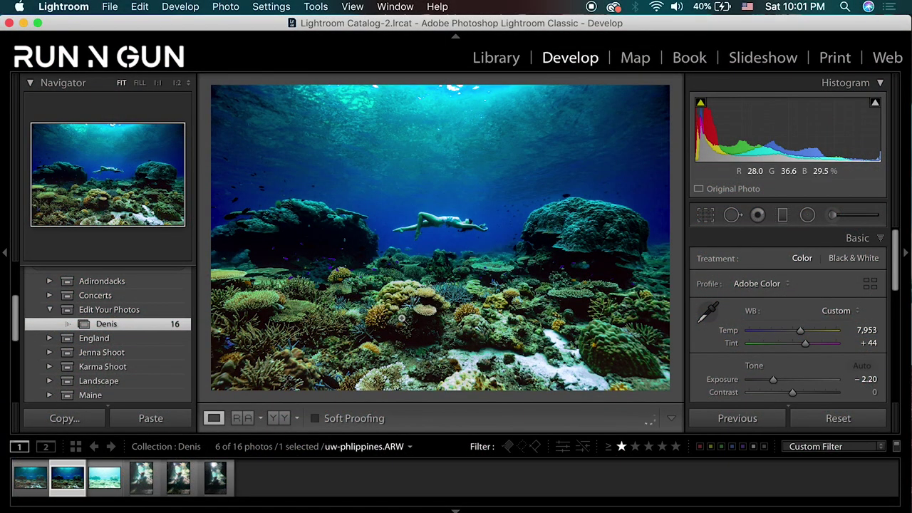
pyautogui.press('Left')
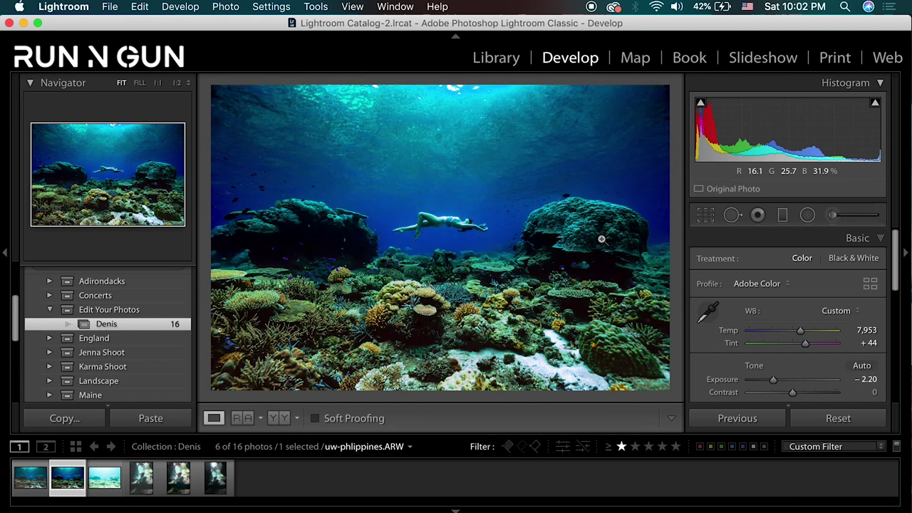
# - Scroll the Basic panel down to its Tone and Presence sliders
pyautogui.scroll(-3, 899, 260)
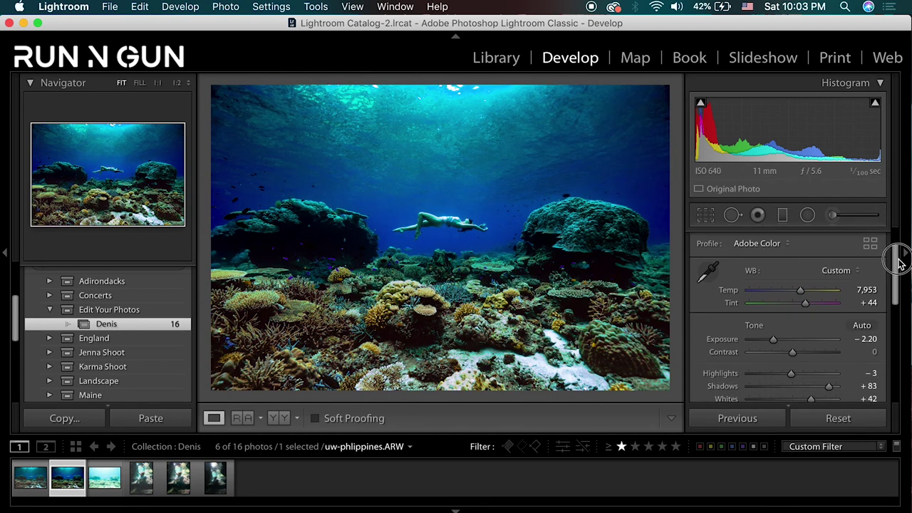
pyautogui.scroll(-1, 899, 265)
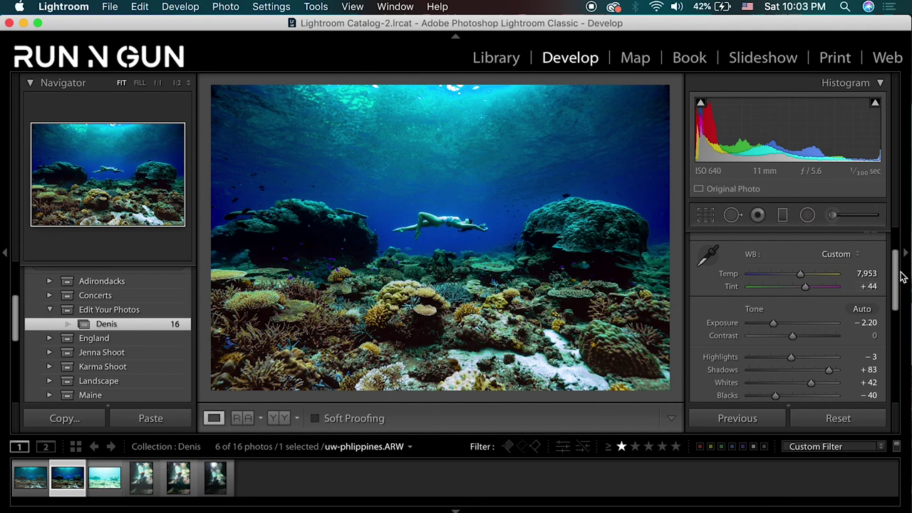
pyautogui.scroll(-3, 899, 276)
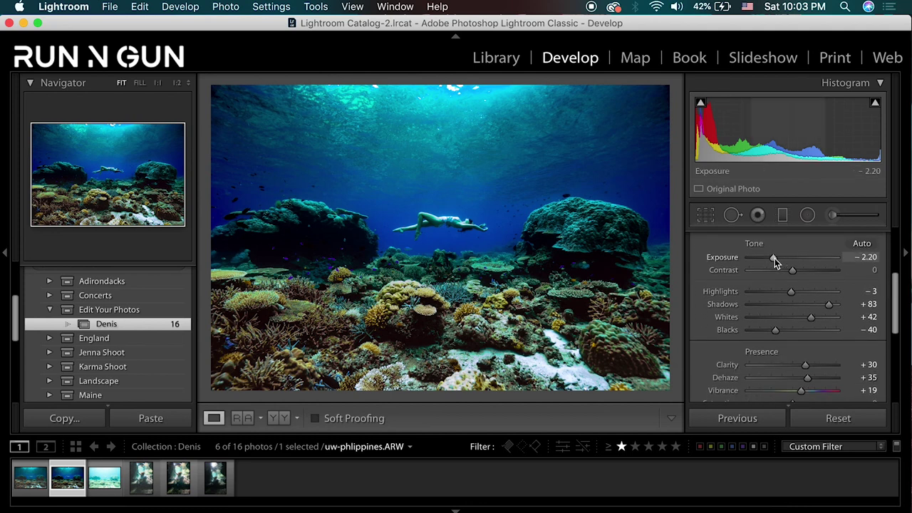
# - View the water surface and swimmer at 1:1, then return the reef photo to Fit
pyautogui.click(453, 93)
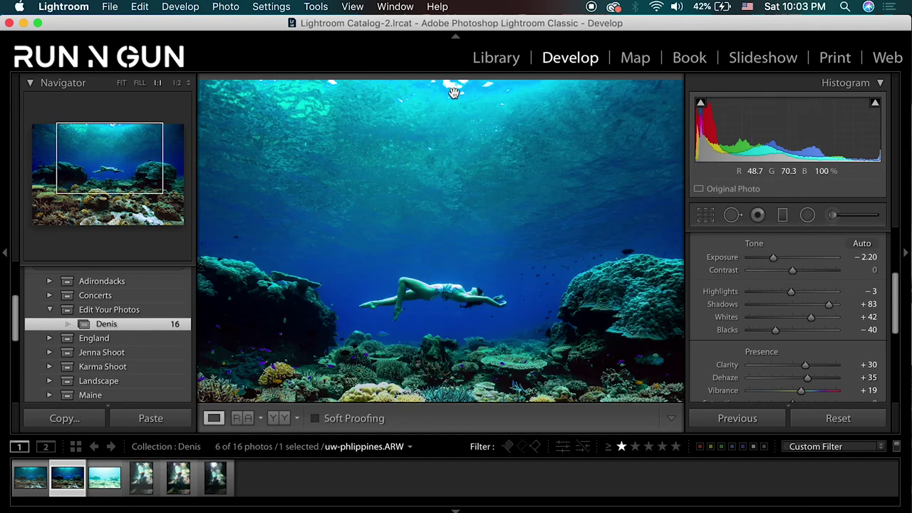
pyautogui.moveTo(497, 113); pyautogui.dragTo(534, 172)
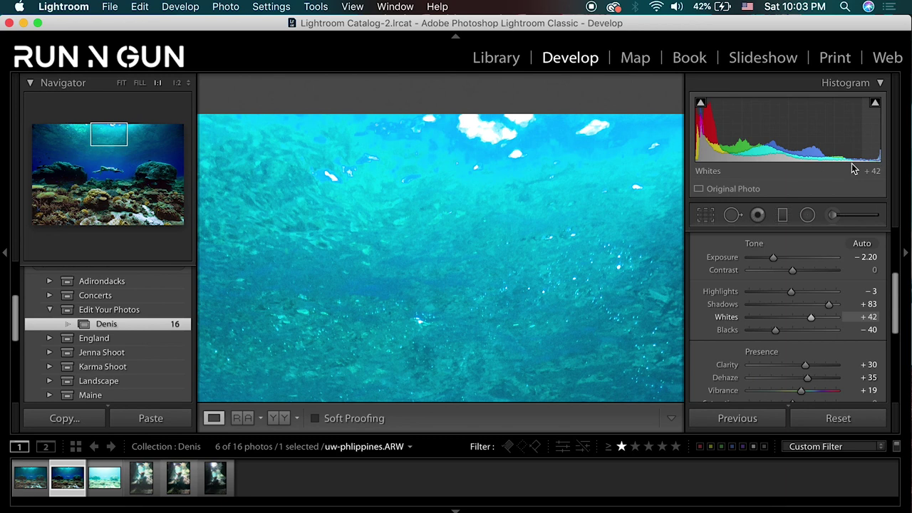
pyautogui.moveTo(489, 175); pyautogui.dragTo(490, 107)
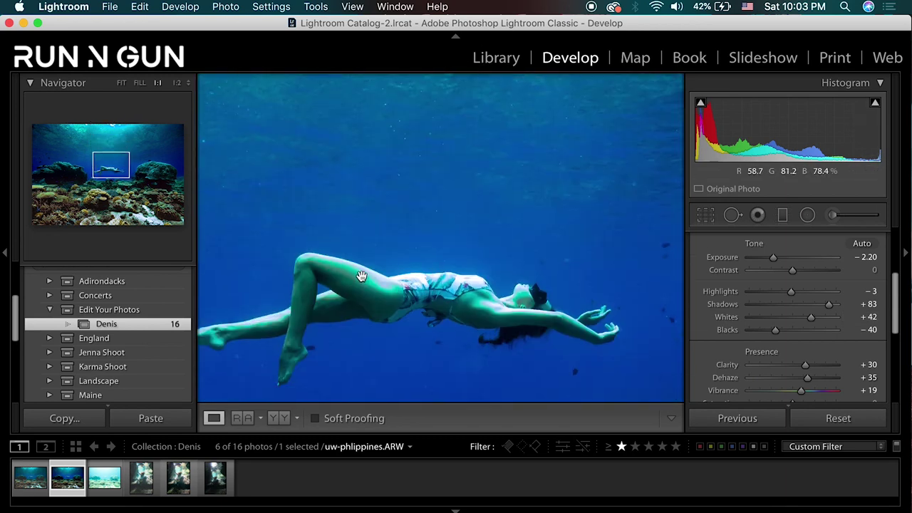
pyautogui.click(572, 297)
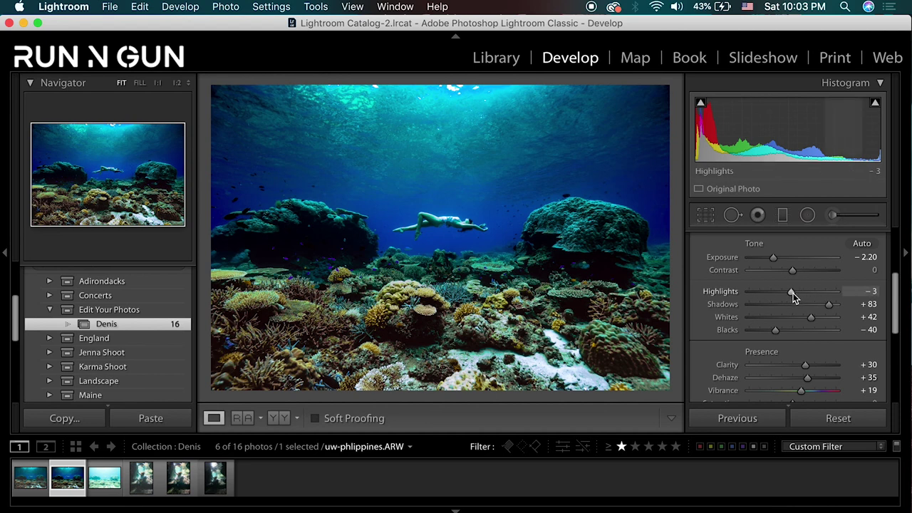
# - Pull Highlights to −100, then reset it to 0
pyautogui.moveTo(793, 293); pyautogui.dragTo(748, 298)
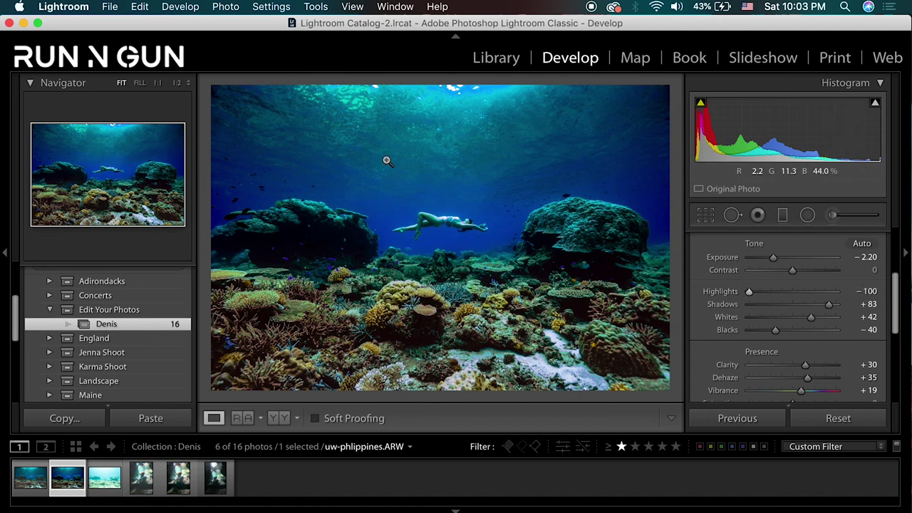
pyautogui.doubleClick(793, 291)
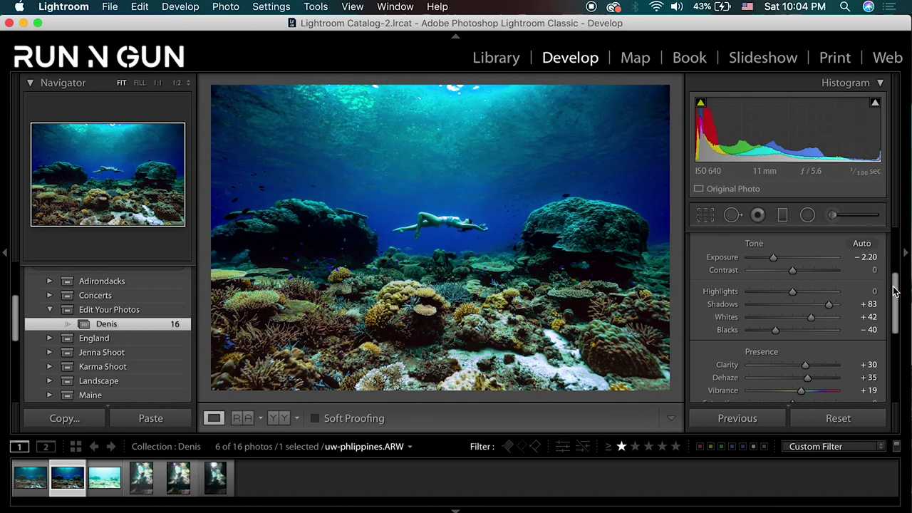
pyautogui.click(791, 292)
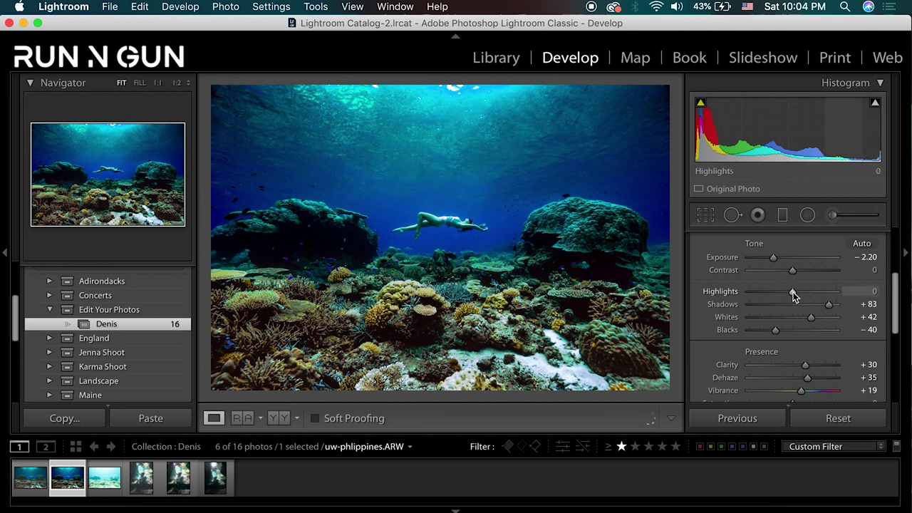
pyautogui.click(793, 291)
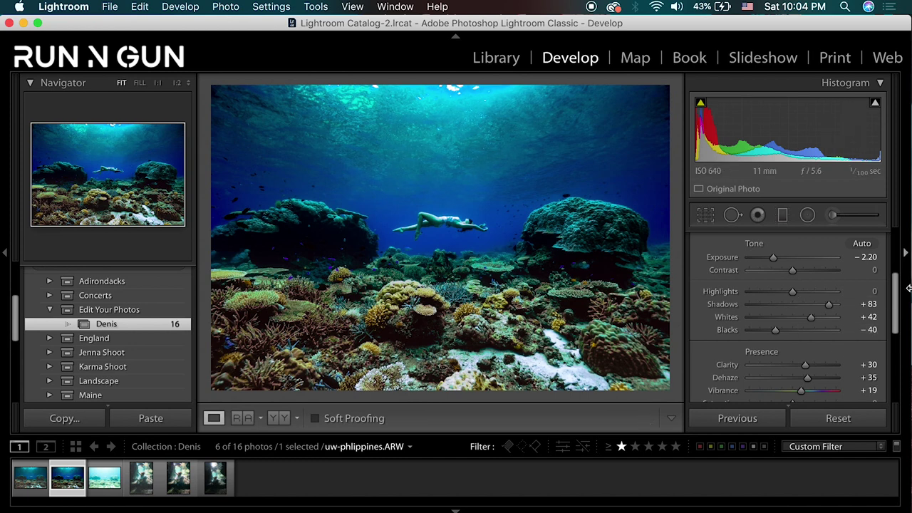
# - Raise Shadows to +86 and try Blacks levels, leaving Blacks at −40
pyautogui.click(796, 305)
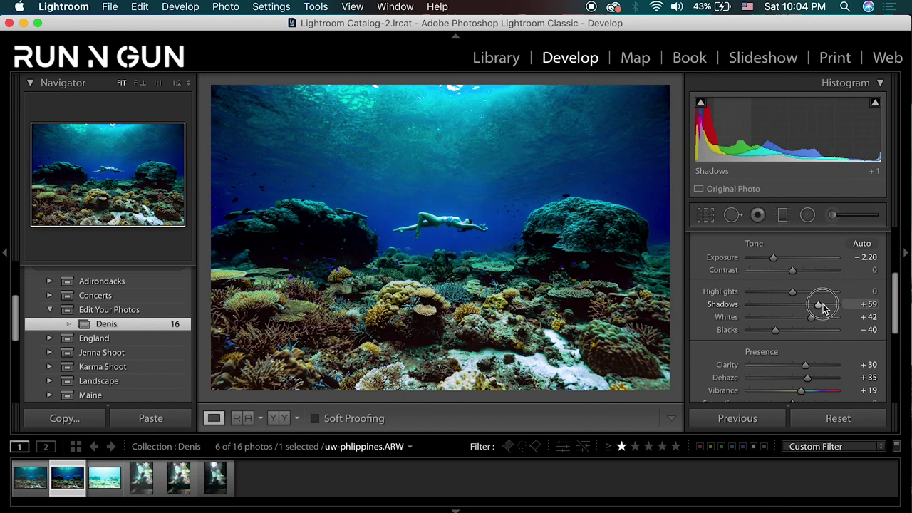
pyautogui.moveTo(823, 306); pyautogui.dragTo(830, 305)
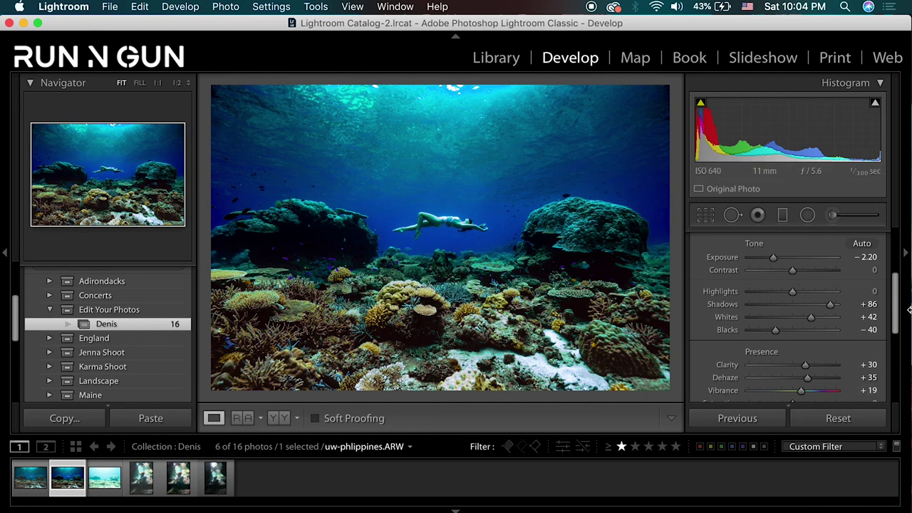
pyautogui.scroll(-2, 895, 285)
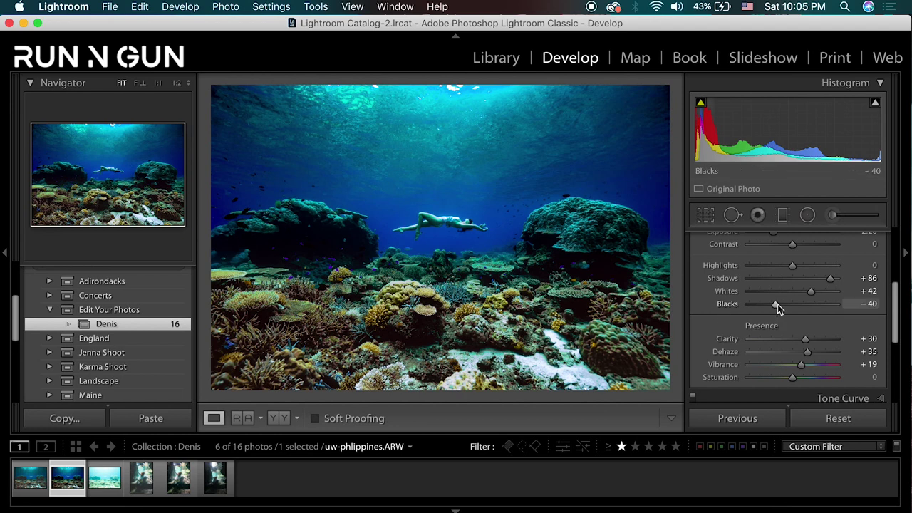
pyautogui.moveTo(797, 307); pyautogui.dragTo(777, 307)
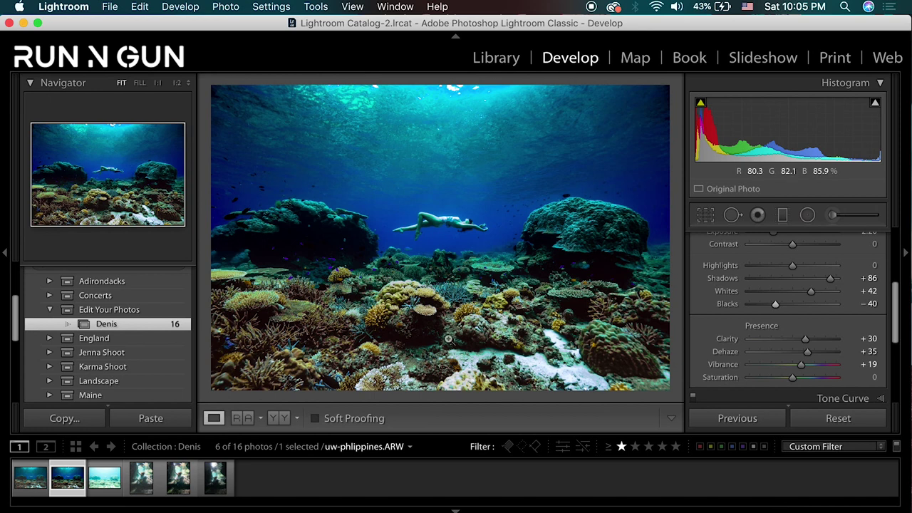
pyautogui.moveTo(895, 301); pyautogui.dragTo(900, 318)
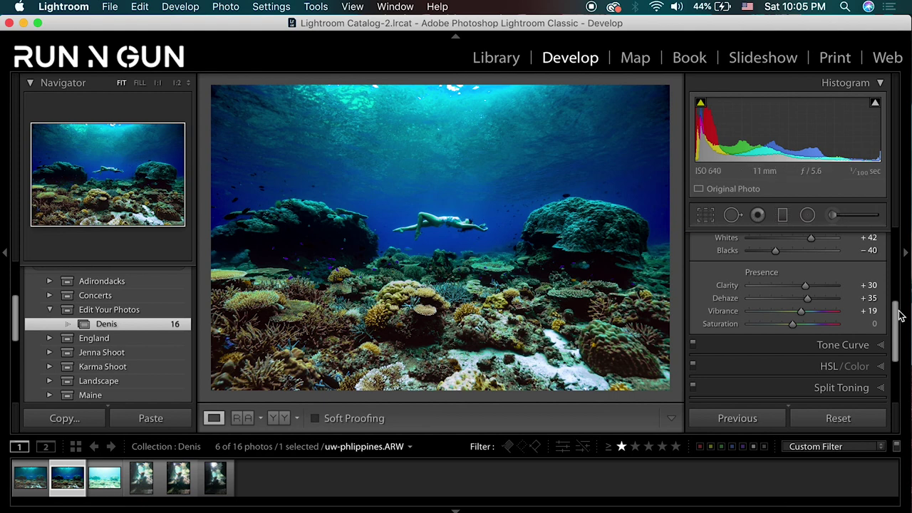
# - Raise Vibrance to +32, then check the dark reef at 1:1 and compare against the original
pyautogui.moveTo(899, 316); pyautogui.dragTo(900, 319)
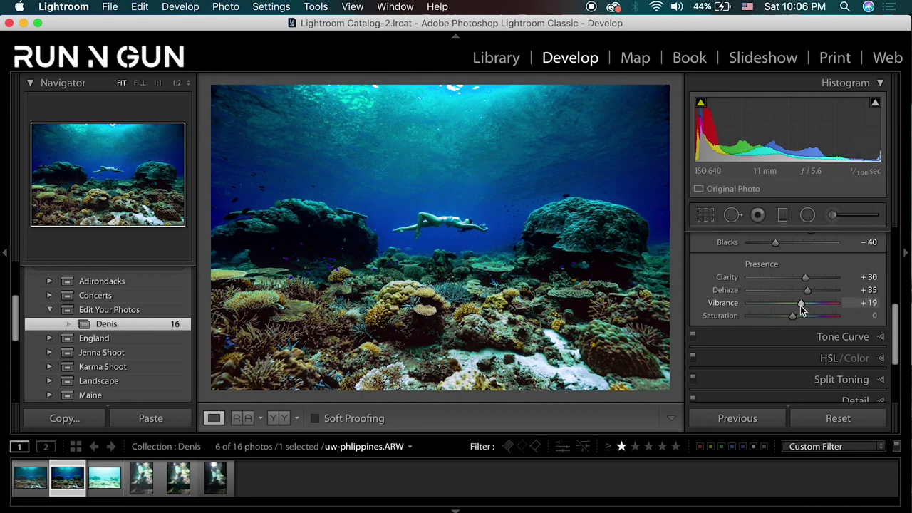
pyautogui.moveTo(801, 303); pyautogui.dragTo(806, 304)
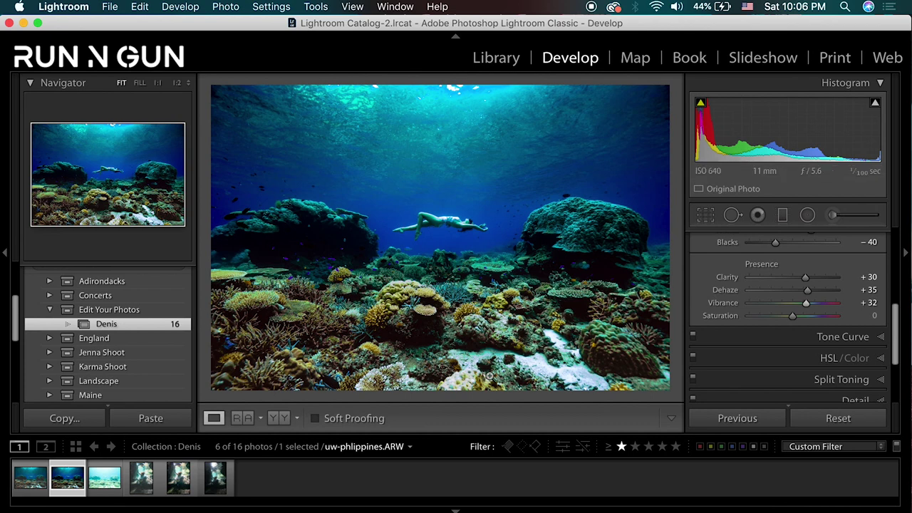
pyautogui.click(313, 264)
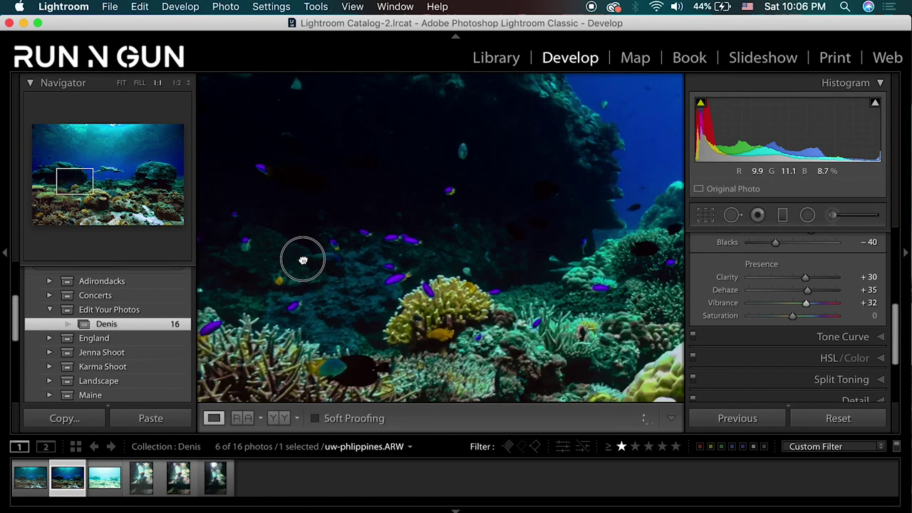
pyautogui.moveTo(303, 260); pyautogui.dragTo(376, 270)
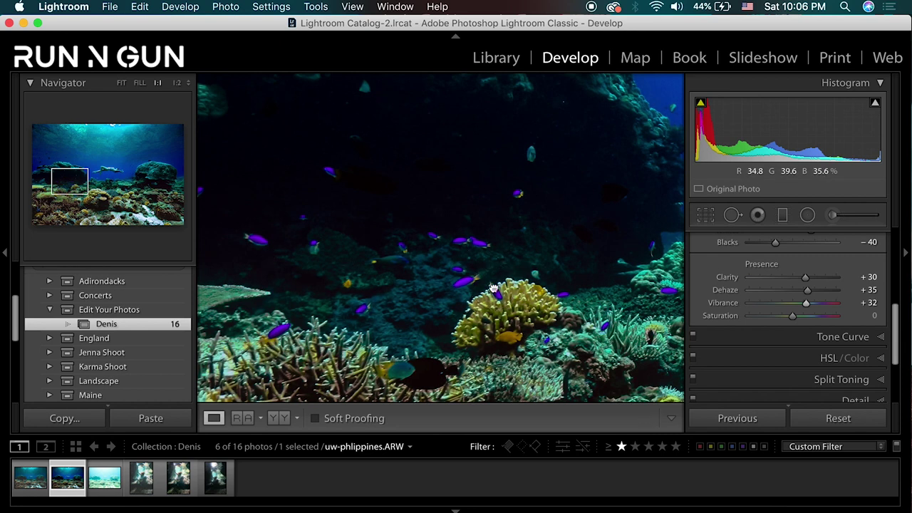
pyautogui.click(493, 287)
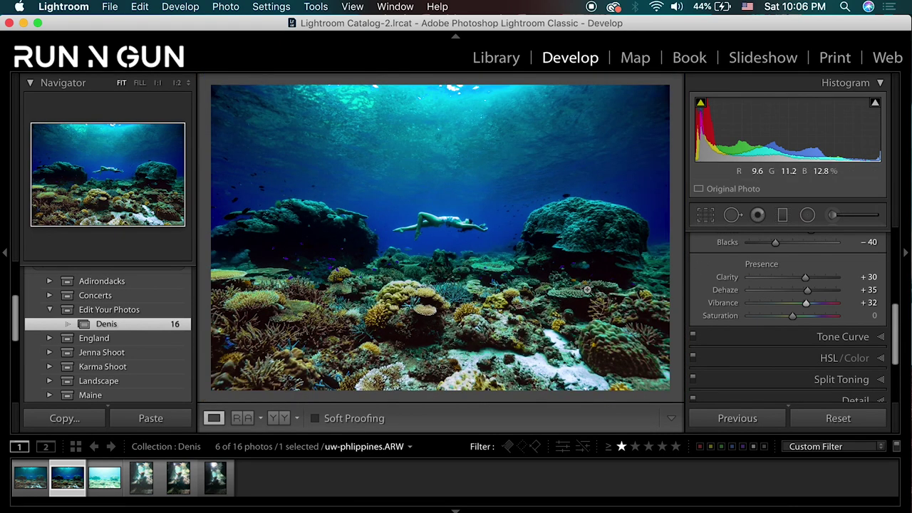
pyautogui.press('\\')
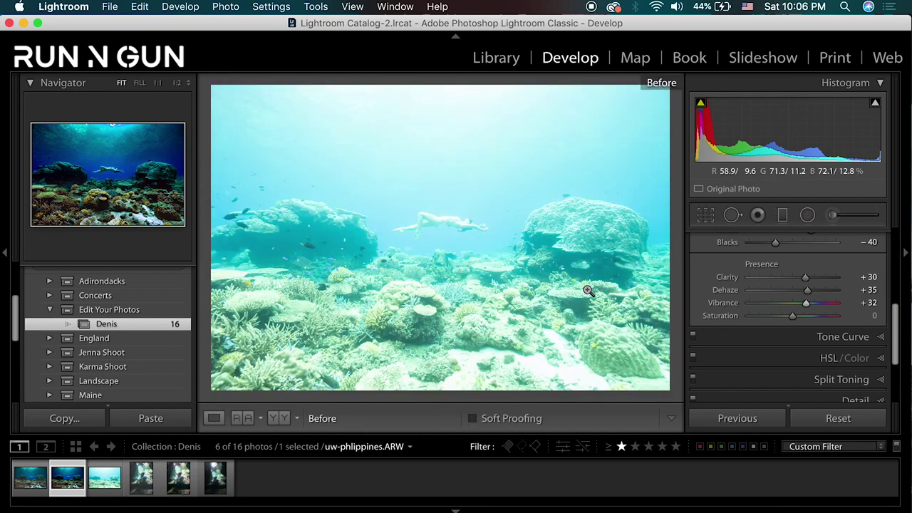
pyautogui.press('\\')
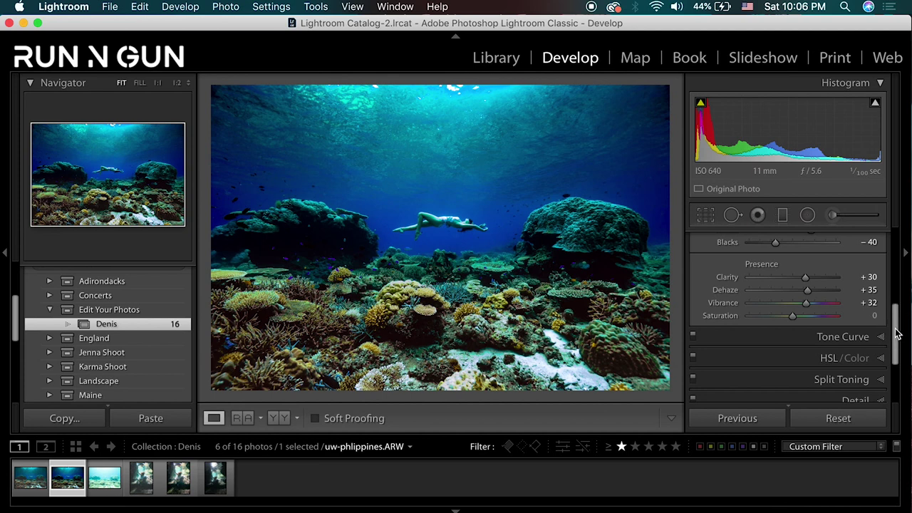
# - Expand the Tone Curve panel and switch its targeted adjustment tool on and off
pyautogui.scroll(-3, 896, 328)
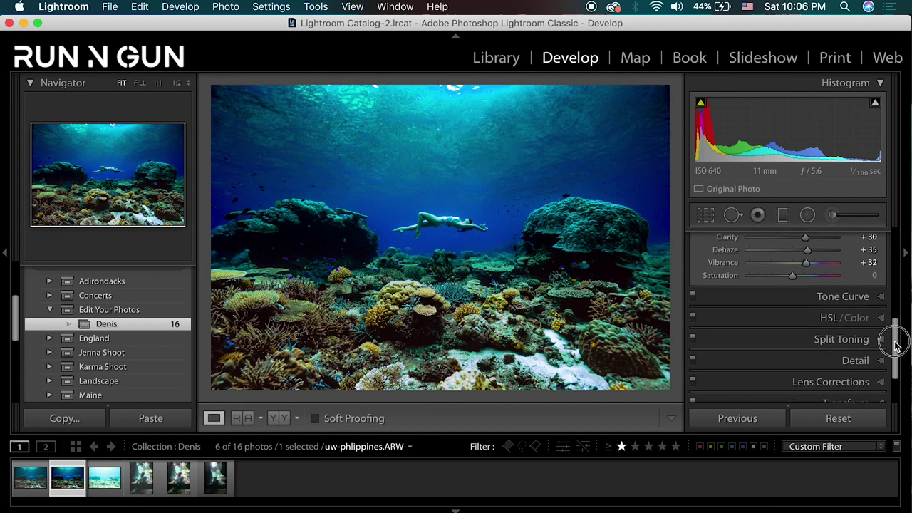
pyautogui.click(881, 287)
pyautogui.moveTo(894, 270); pyautogui.dragTo(898, 275)
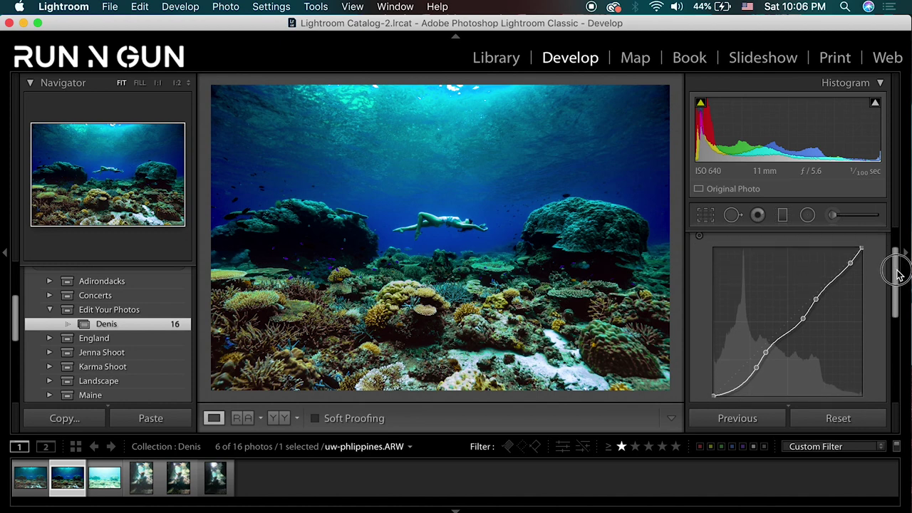
pyautogui.click(700, 237)
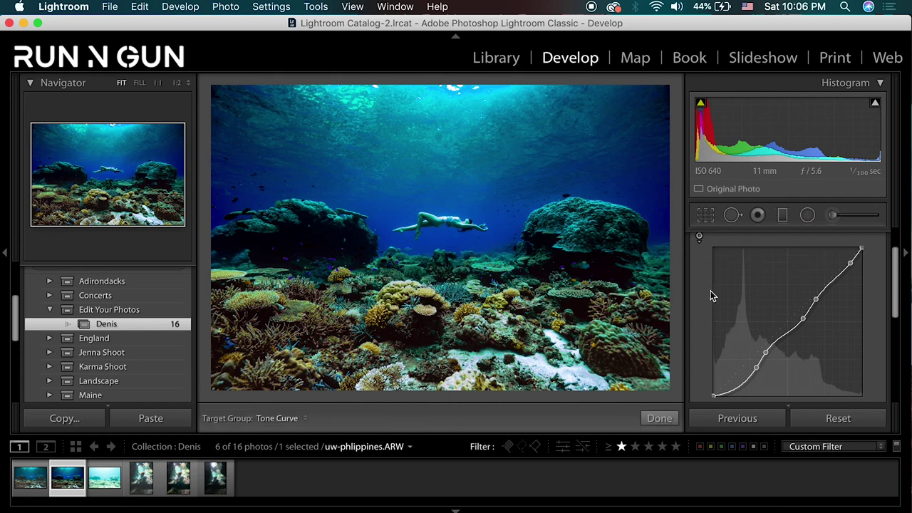
pyautogui.click(705, 242)
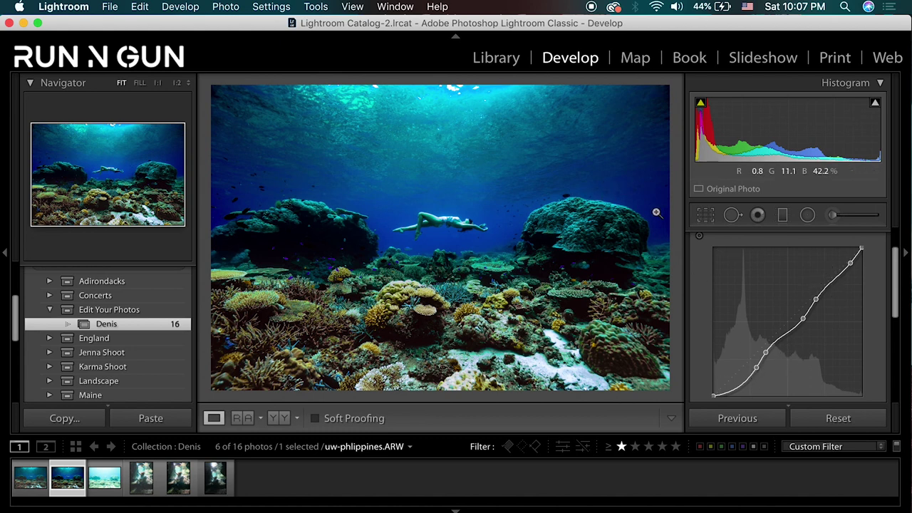
# - Test raising the curve at a water tone, undo it, and reactivate the target tool
pyautogui.click(699, 238)
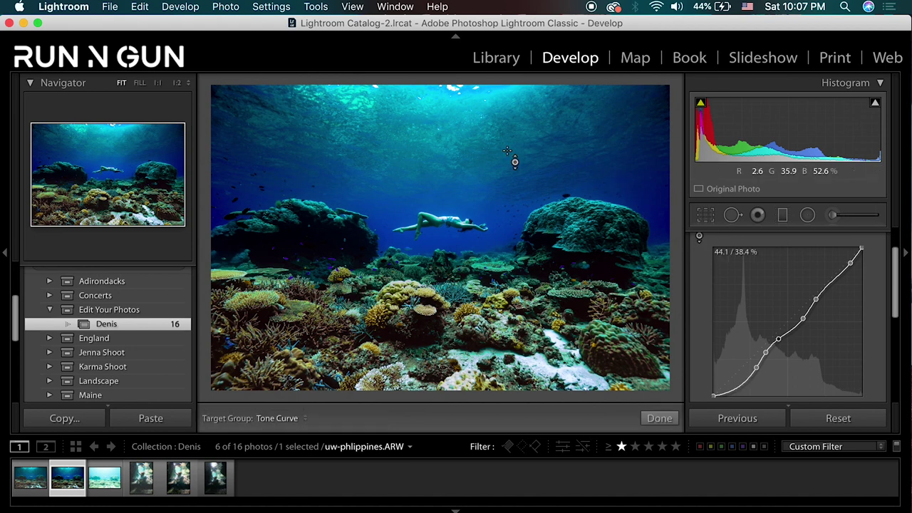
pyautogui.moveTo(514, 162); pyautogui.dragTo(514, 187)
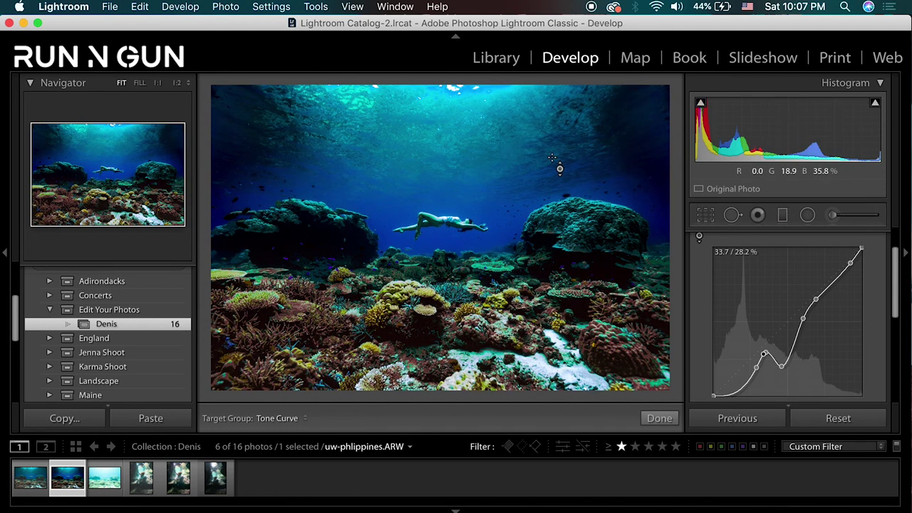
pyautogui.press('super+z')
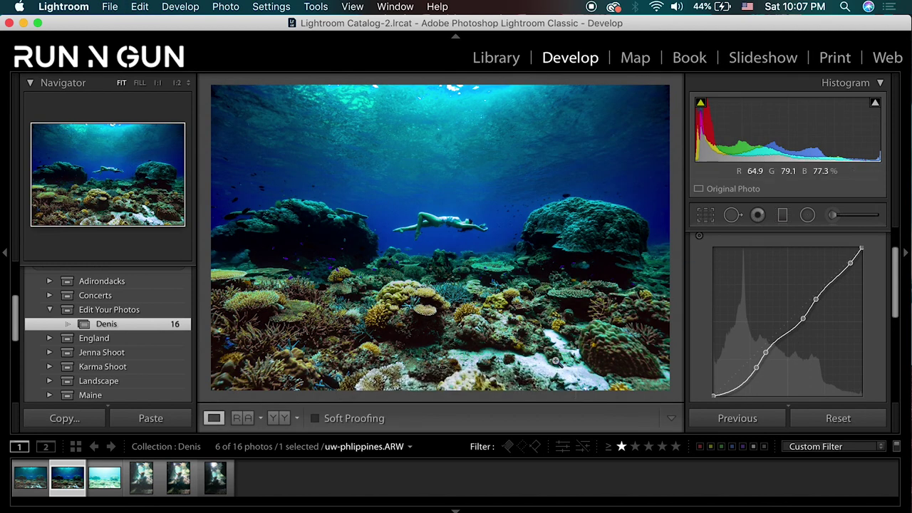
pyautogui.click(699, 236)
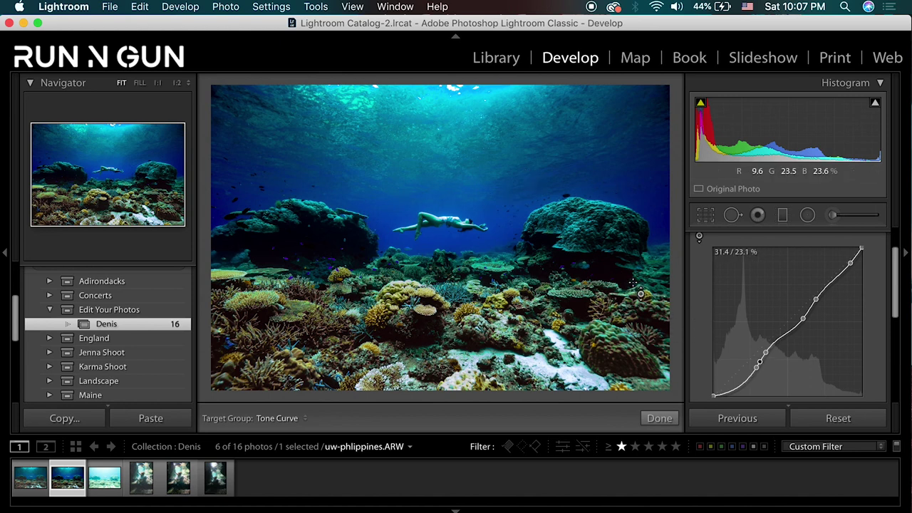
pyautogui.scroll(3, 896, 275)
# - Collapse Tone Curve, expand Split Toning, and toggle it off and on to compare
pyautogui.click(882, 256)
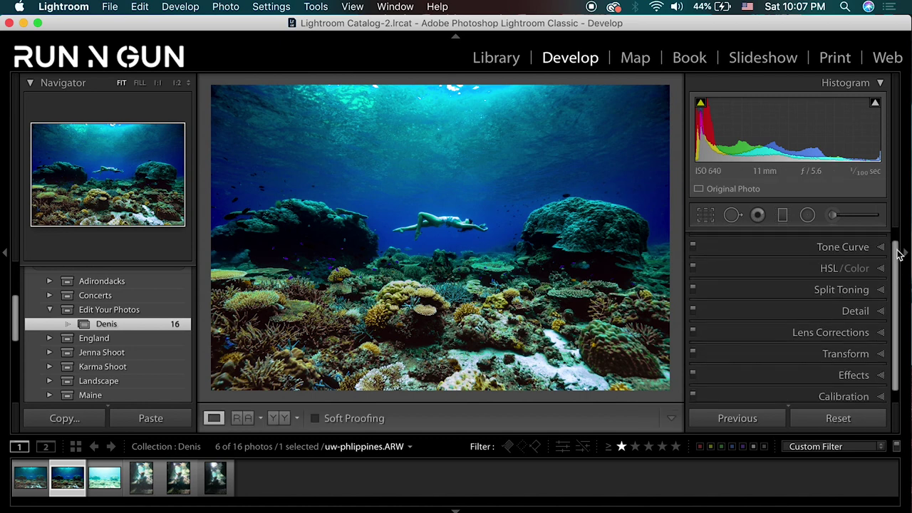
pyautogui.click(881, 290)
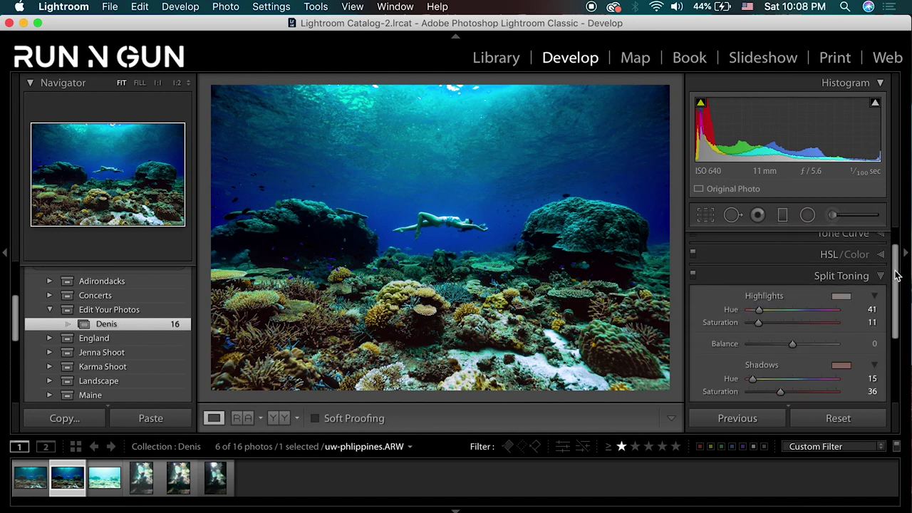
pyautogui.moveTo(896, 262); pyautogui.dragTo(897, 273)
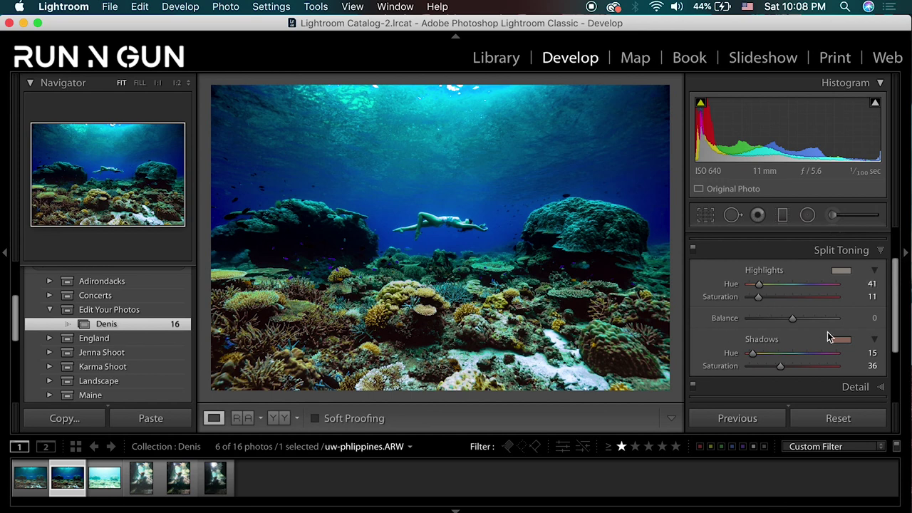
pyautogui.click(695, 252)
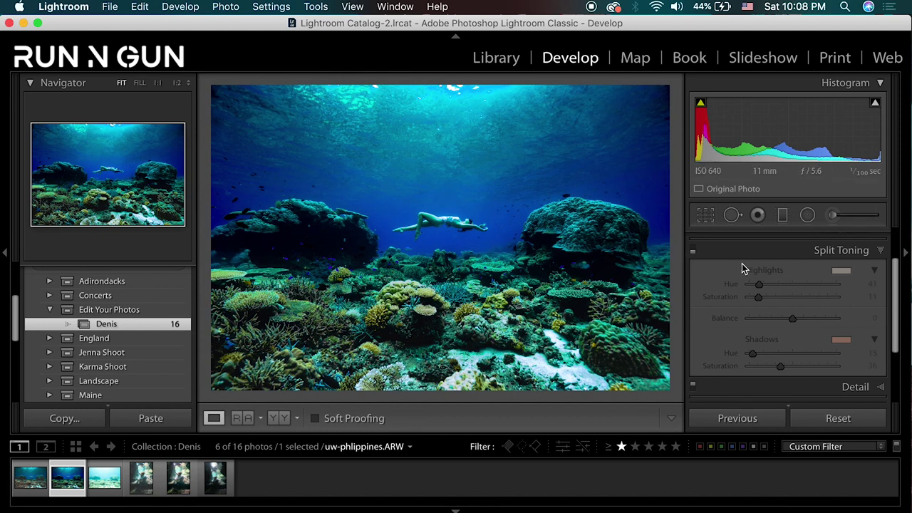
pyautogui.click(694, 250)
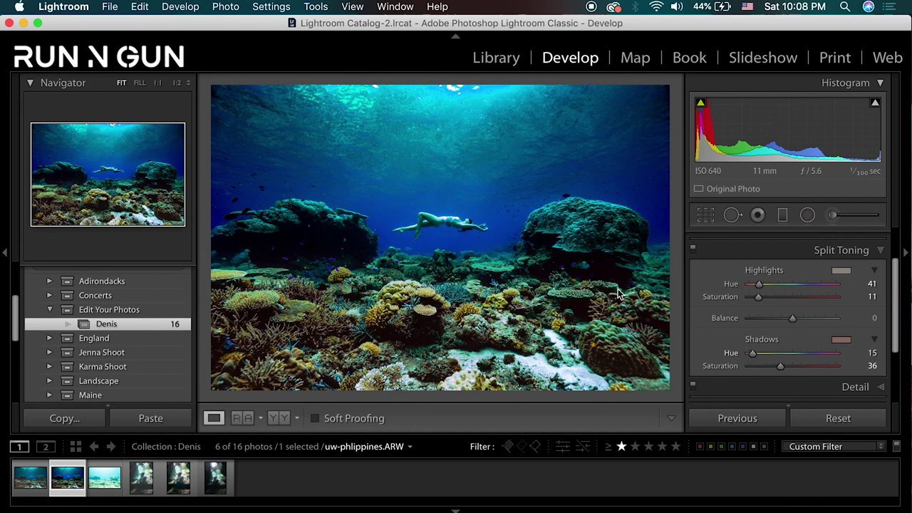
# - Set Shadows Saturation to 39, compare before and after, and collapse Split Toning
pyautogui.moveTo(779, 367); pyautogui.dragTo(783, 367)
pyautogui.click(693, 249)
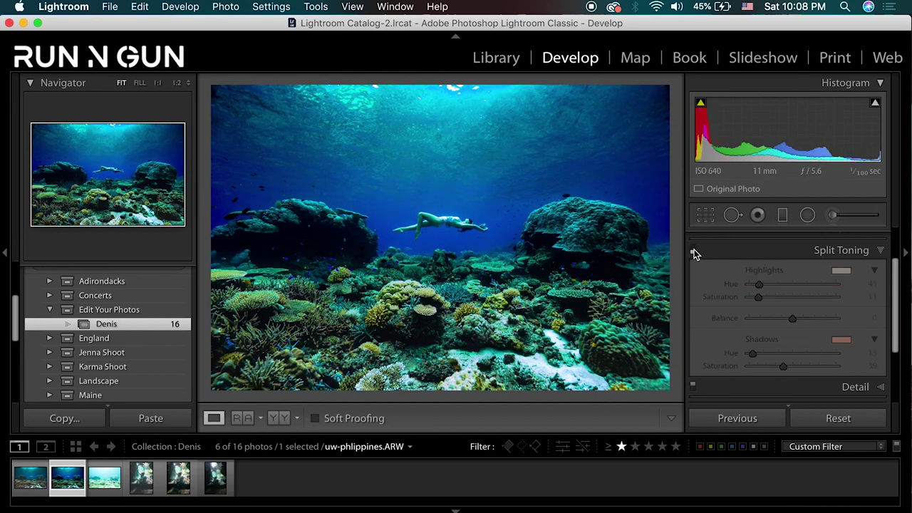
pyautogui.click(694, 250)
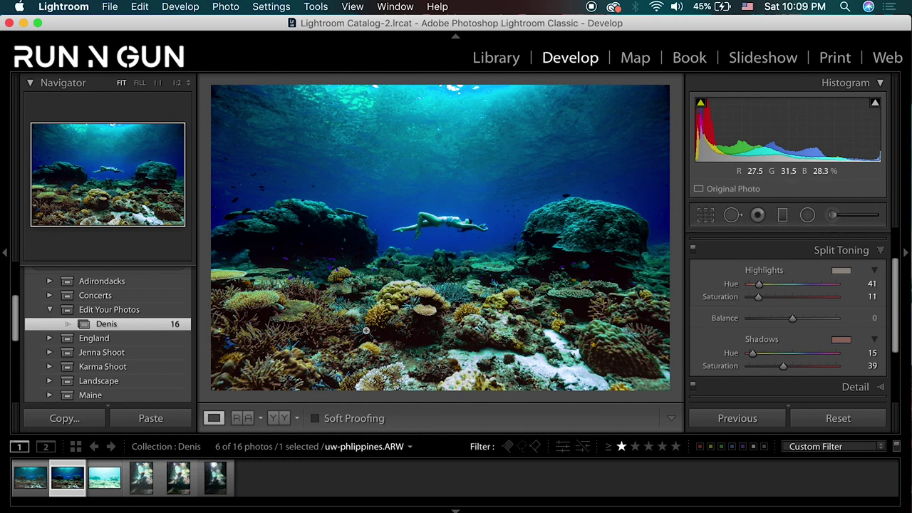
pyautogui.click(881, 242)
# - Expand the Detail panel, place its preview on the diver, and show the sharpening mask preview
pyautogui.click(881, 300)
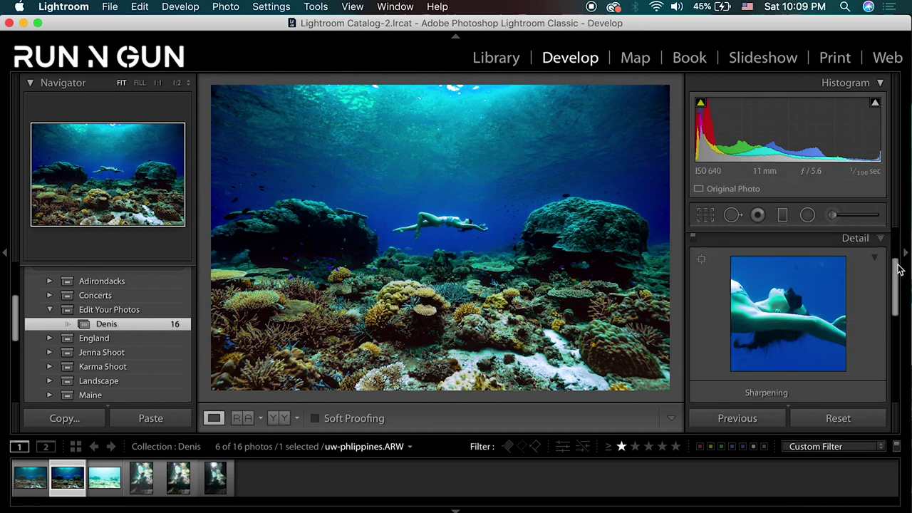
pyautogui.moveTo(897, 271); pyautogui.dragTo(891, 271)
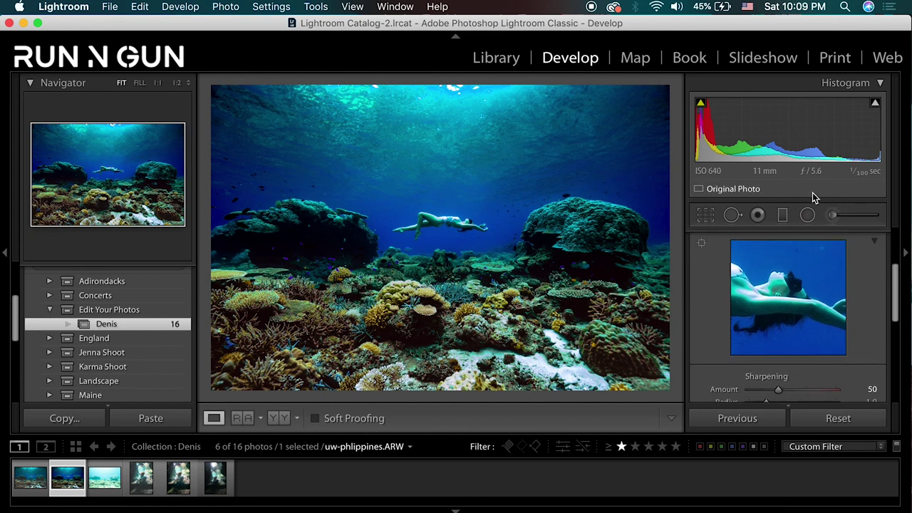
pyautogui.click(702, 244)
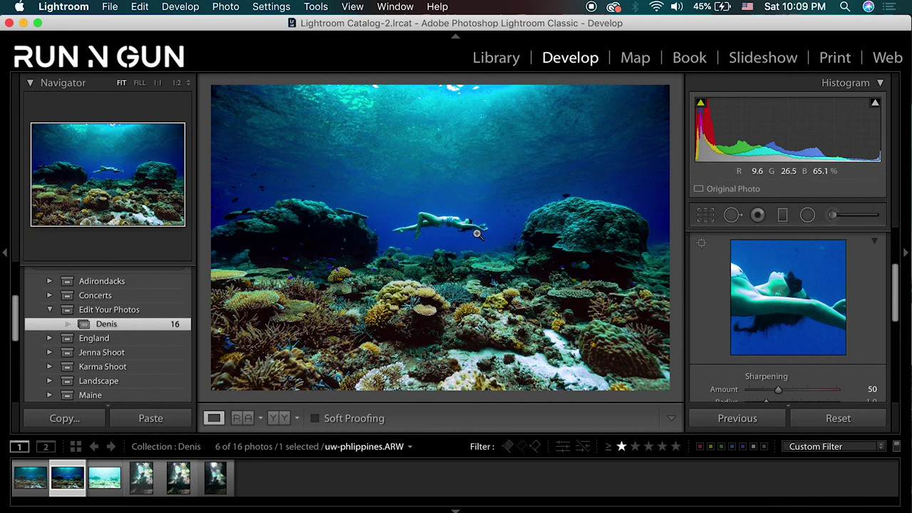
pyautogui.click(467, 228)
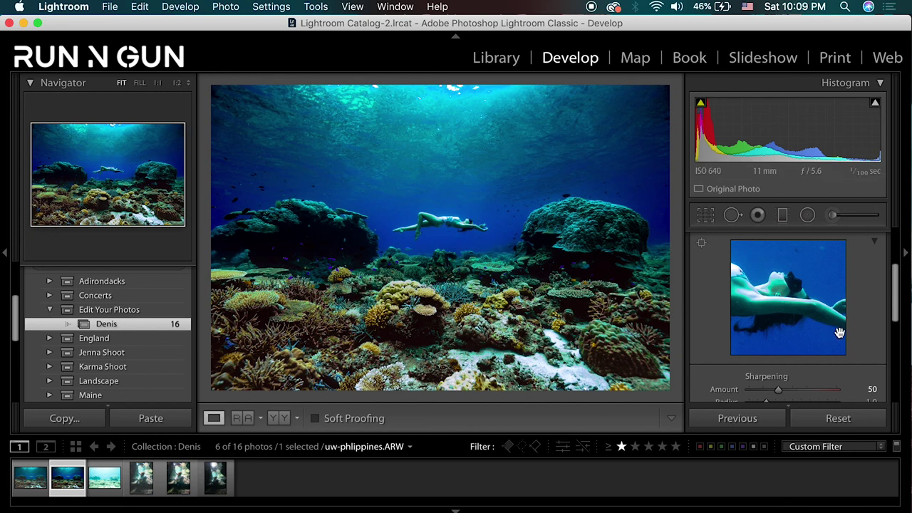
pyautogui.moveTo(897, 273); pyautogui.dragTo(899, 285)
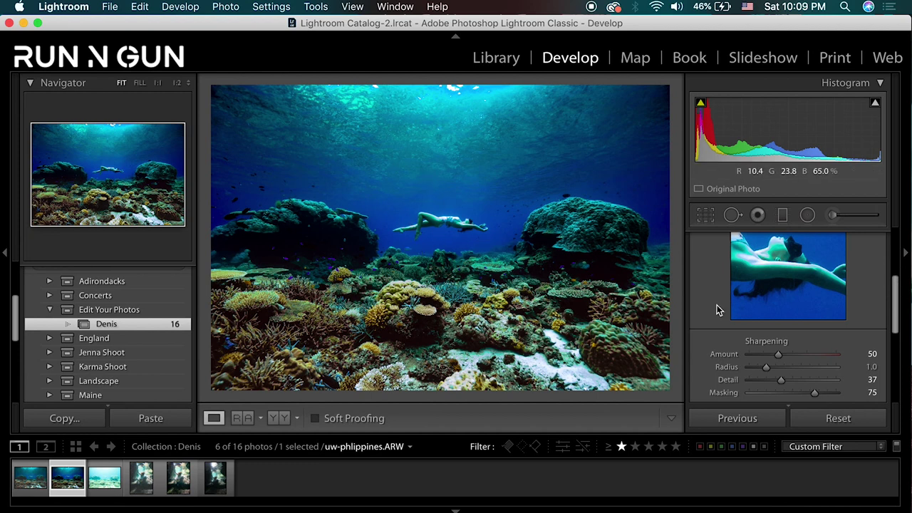
pyautogui.moveTo(899, 283); pyautogui.dragTo(895, 293)
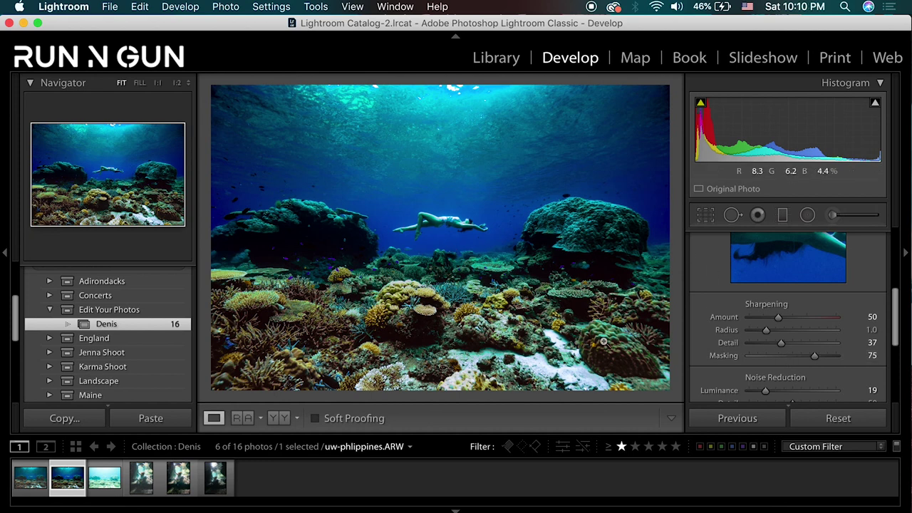
pyautogui.press('alt')
pyautogui.moveTo(815, 355); pyautogui.dragTo(783, 356)
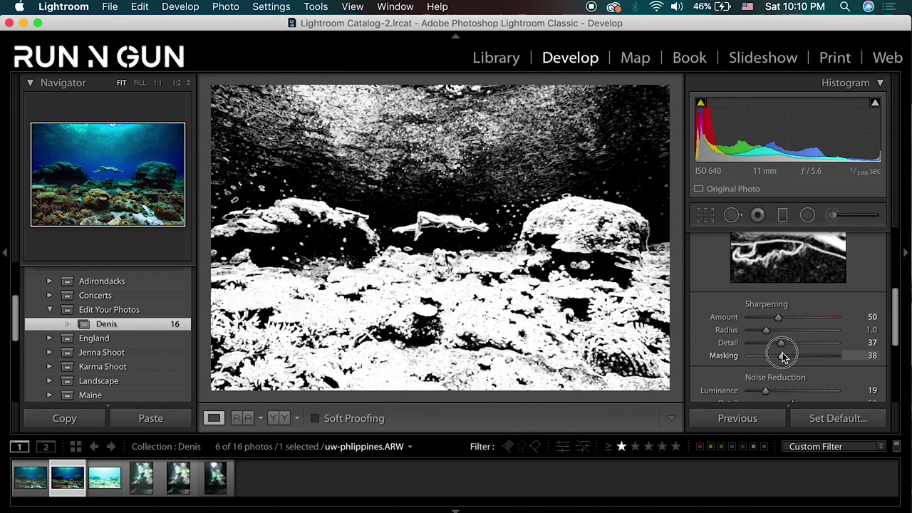
pyautogui.moveTo(783, 356); pyautogui.dragTo(814, 358)
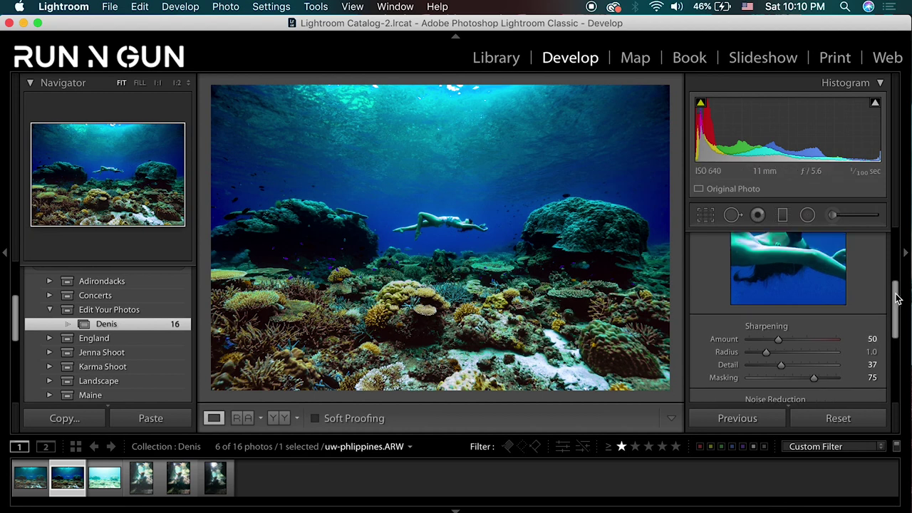
pyautogui.moveTo(897, 291); pyautogui.dragTo(900, 333)
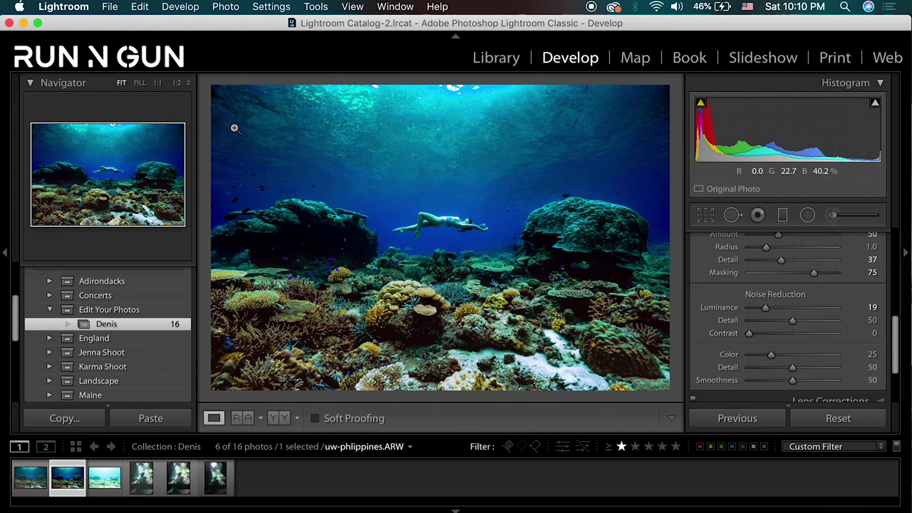
# - Pan around the diver and nearby coral at 1:1, then fit the whole photo back
pyautogui.click(397, 240)
pyautogui.moveTo(579, 268); pyautogui.dragTo(239, 299)
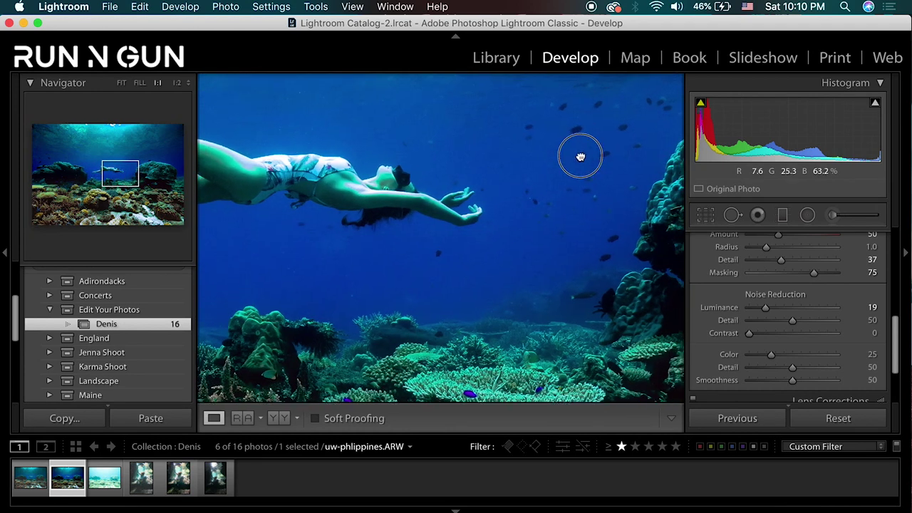
pyautogui.moveTo(580, 153); pyautogui.dragTo(407, 238)
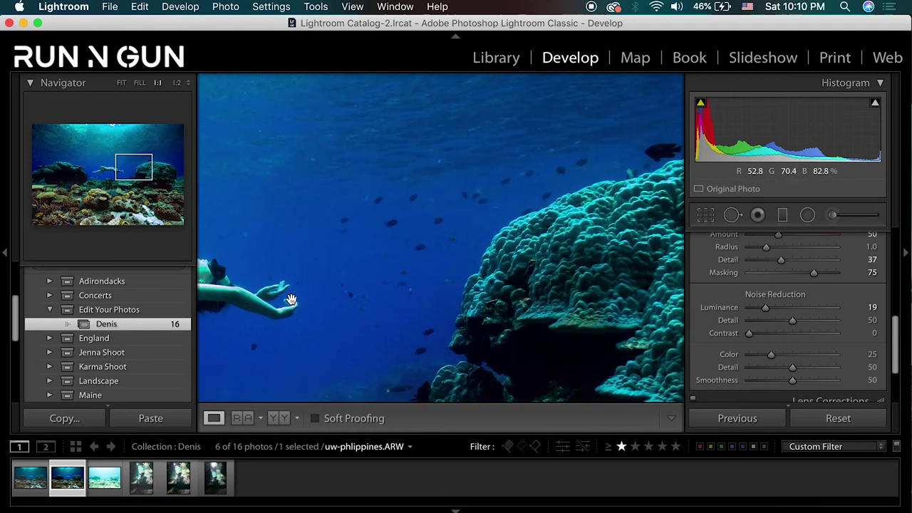
pyautogui.moveTo(294, 295); pyautogui.dragTo(292, 187)
pyautogui.moveTo(411, 368); pyautogui.dragTo(540, 216)
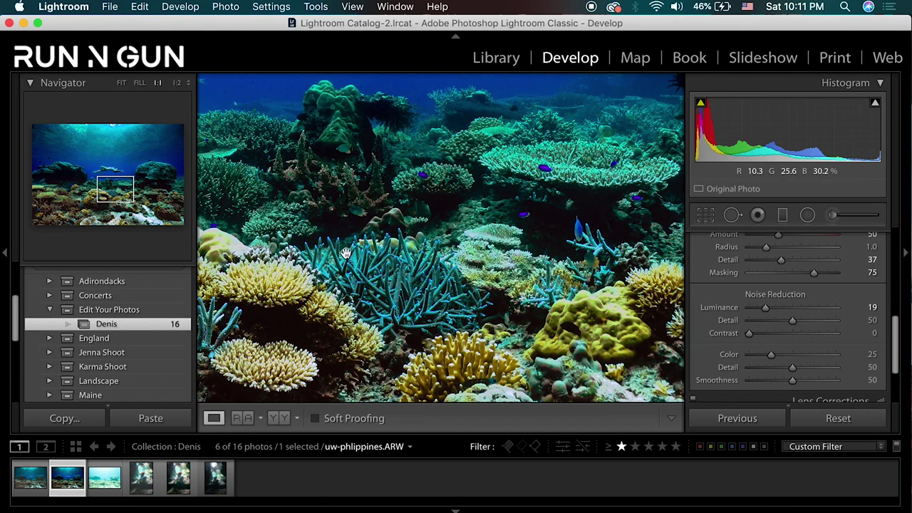
pyautogui.moveTo(489, 146); pyautogui.dragTo(520, 358)
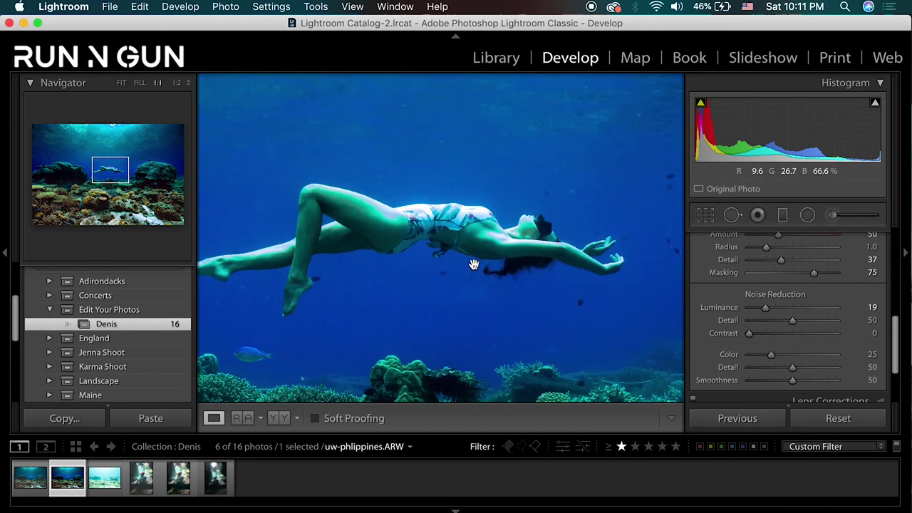
pyautogui.click(555, 289)
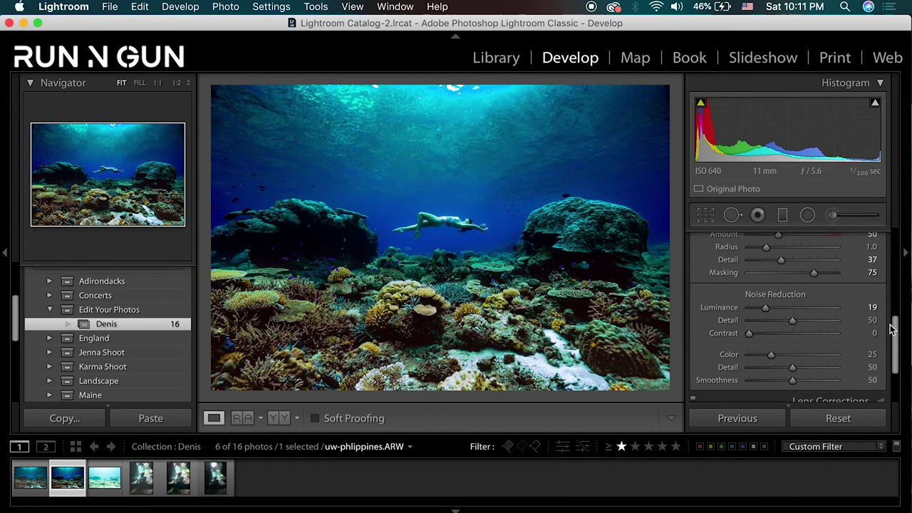
pyautogui.moveTo(895, 324); pyautogui.dragTo(904, 258)
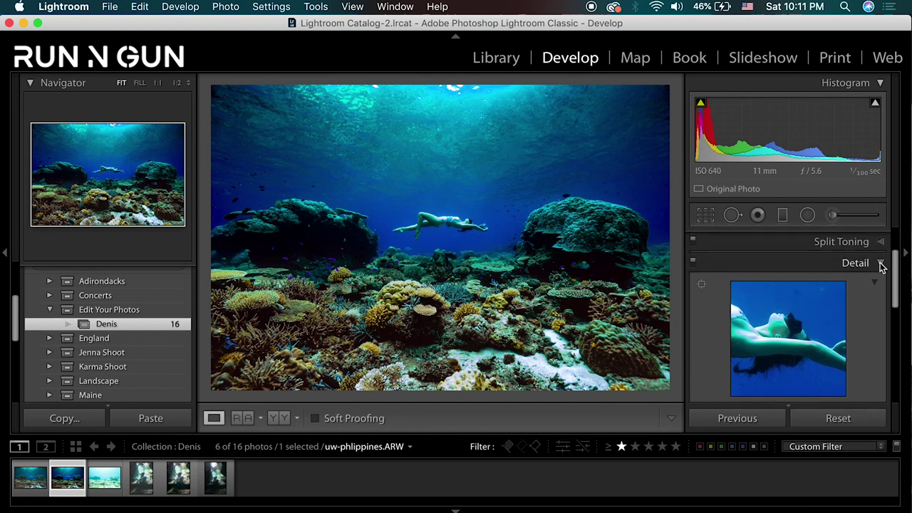
# - Collapse Detail and send the reef photo to Edit in Adobe Photoshop CC 2019
pyautogui.click(880, 261)
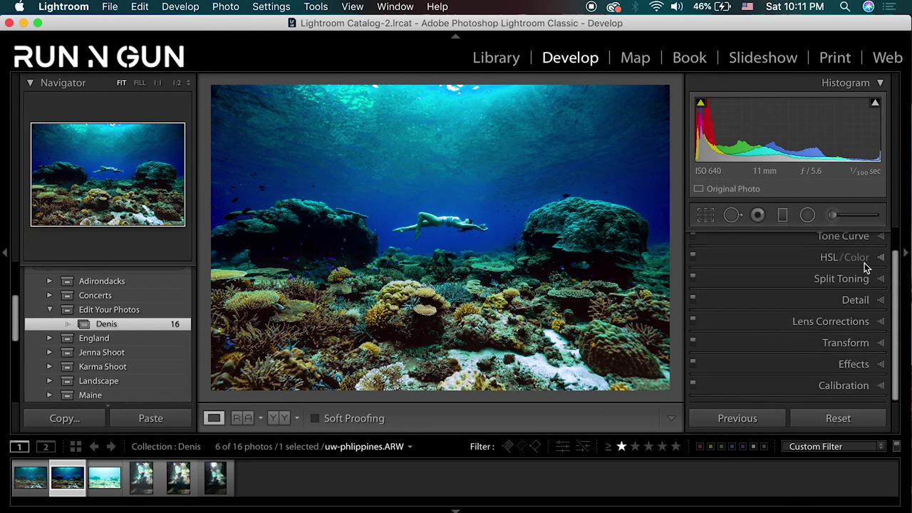
pyautogui.rightClick(67, 484)
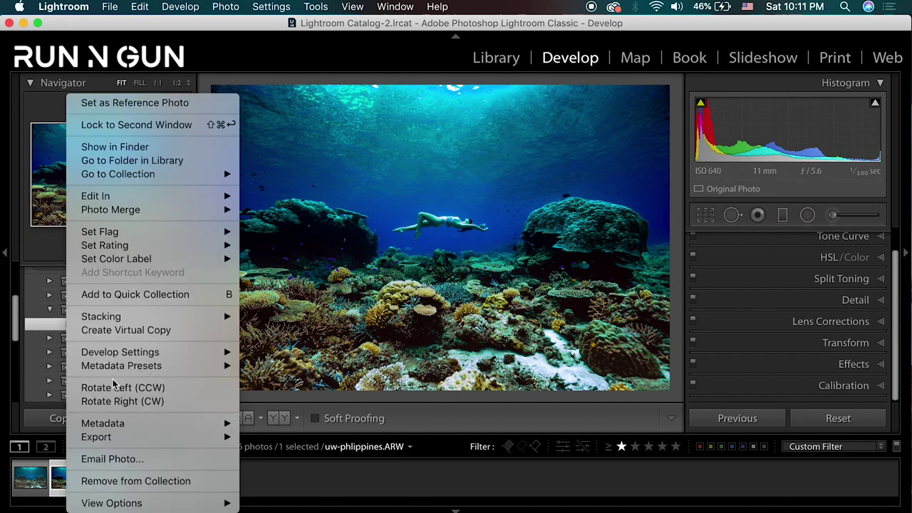
pyautogui.moveTo(132, 200)
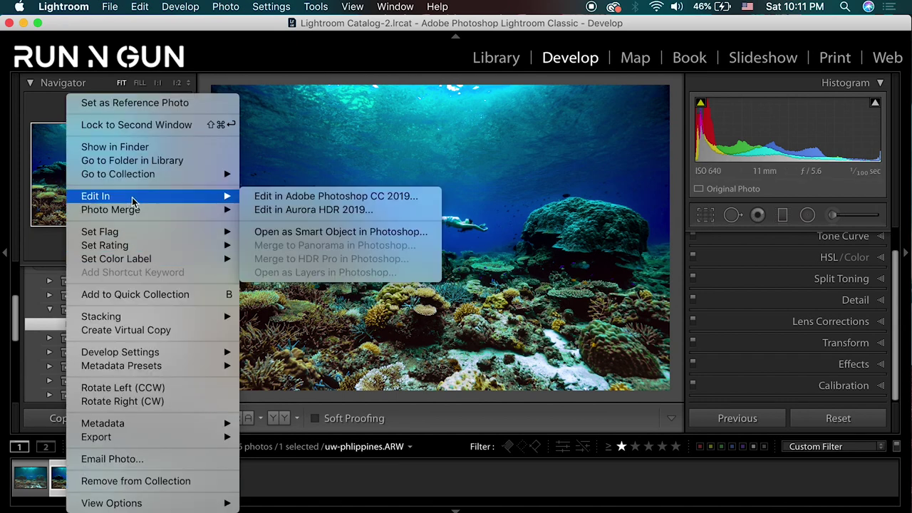
pyautogui.click(339, 204)
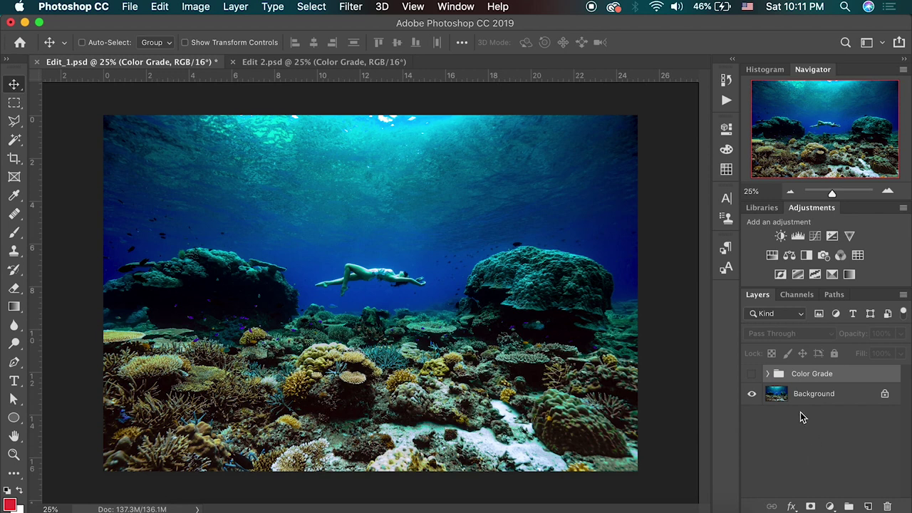
# - Expand the Color Grade group and turn it on, checking it off and on
pyautogui.click(767, 374)
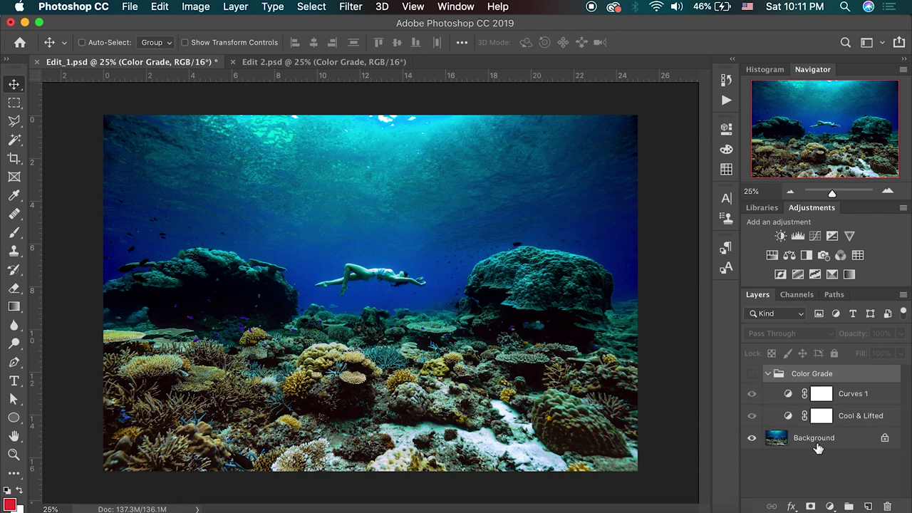
pyautogui.click(752, 374)
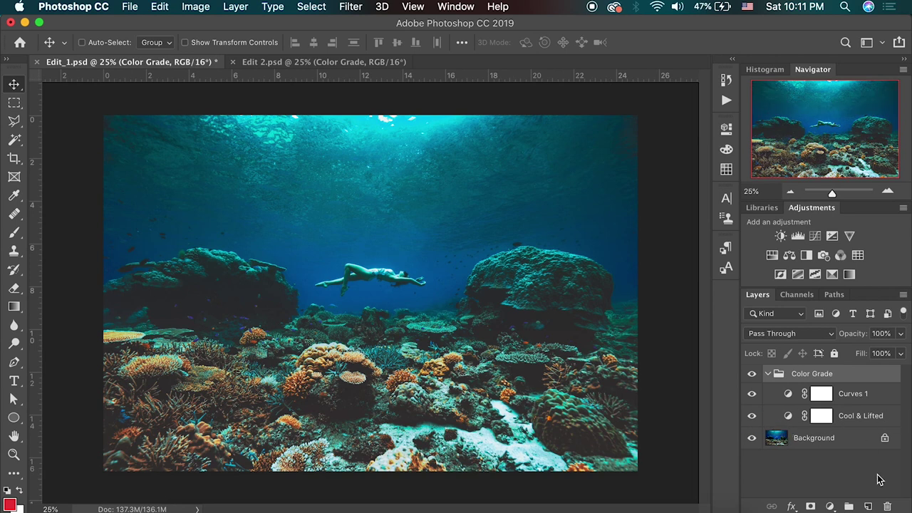
pyautogui.click(751, 375)
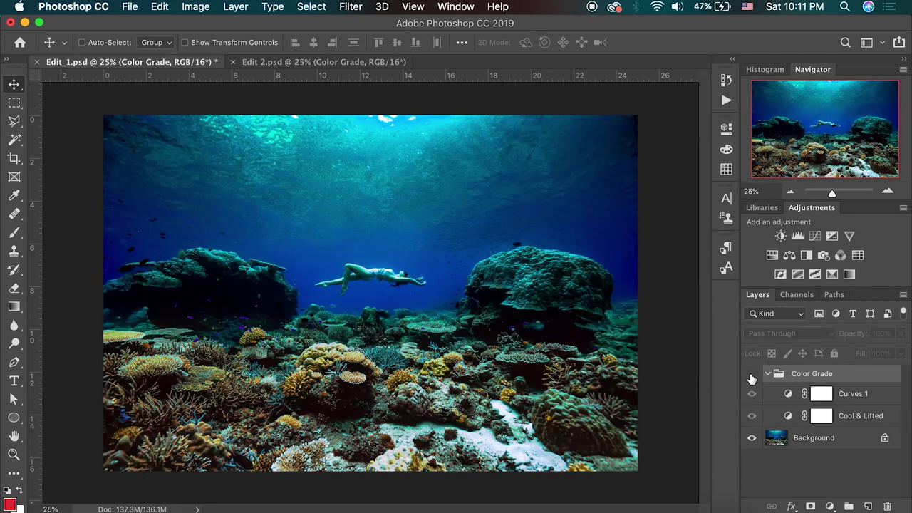
pyautogui.click(751, 374)
# - Compare Curves 1 and Cool & Lifted by toggling their visibility, then open Curves 1's settings
pyautogui.click(752, 394)
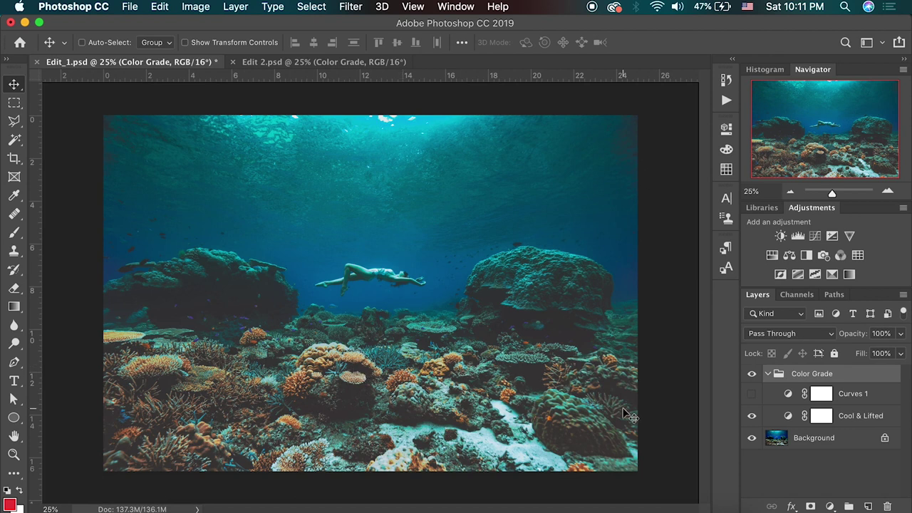
pyautogui.click(752, 416)
pyautogui.click(752, 415)
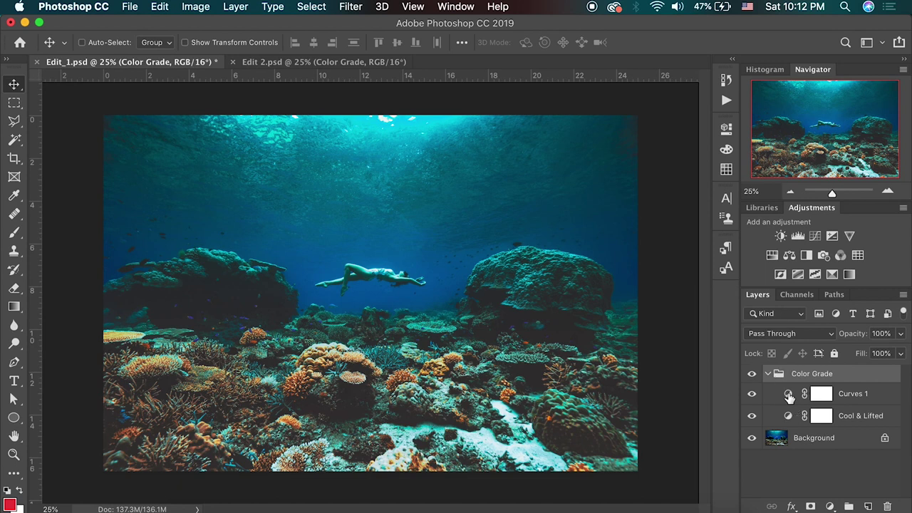
pyautogui.doubleClick(789, 394)
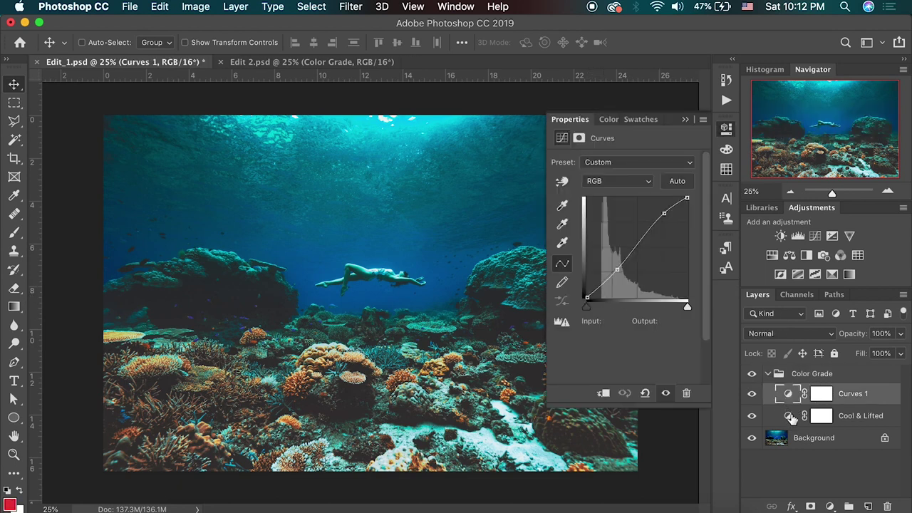
pyautogui.click(616, 269)
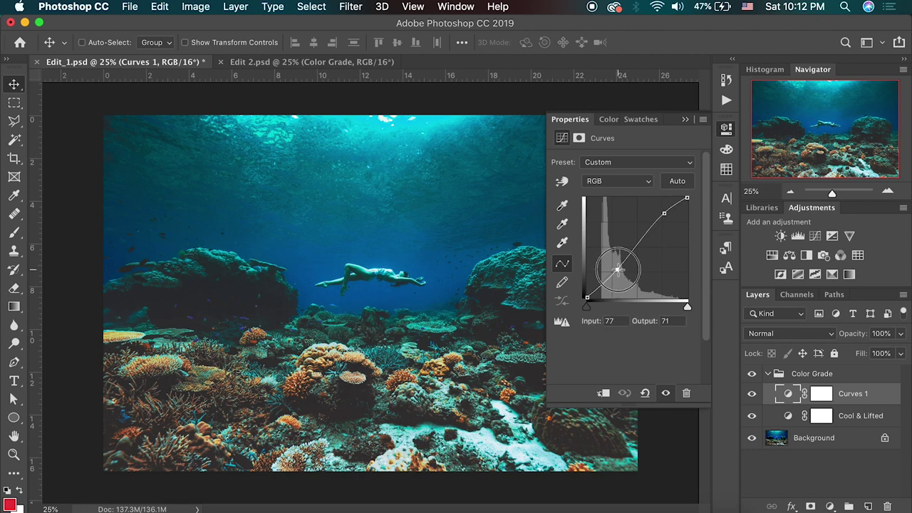
pyautogui.click(665, 214)
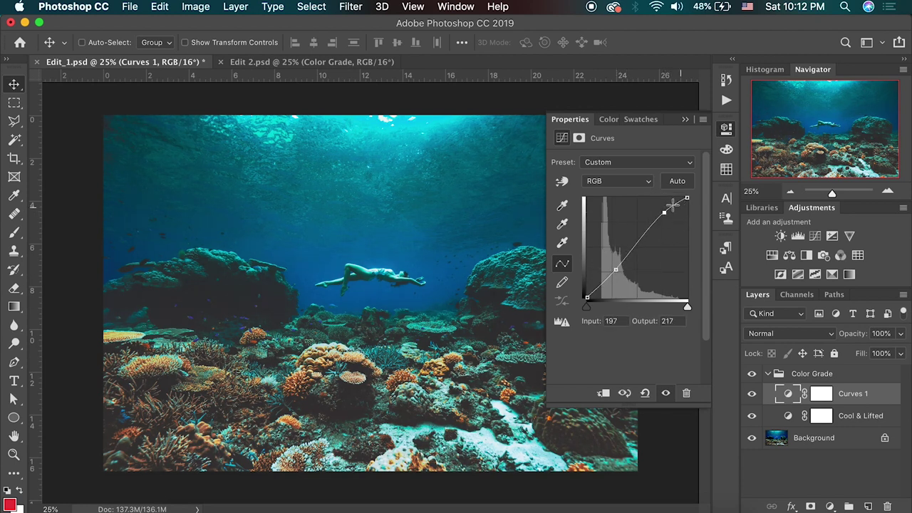
pyautogui.click(685, 119)
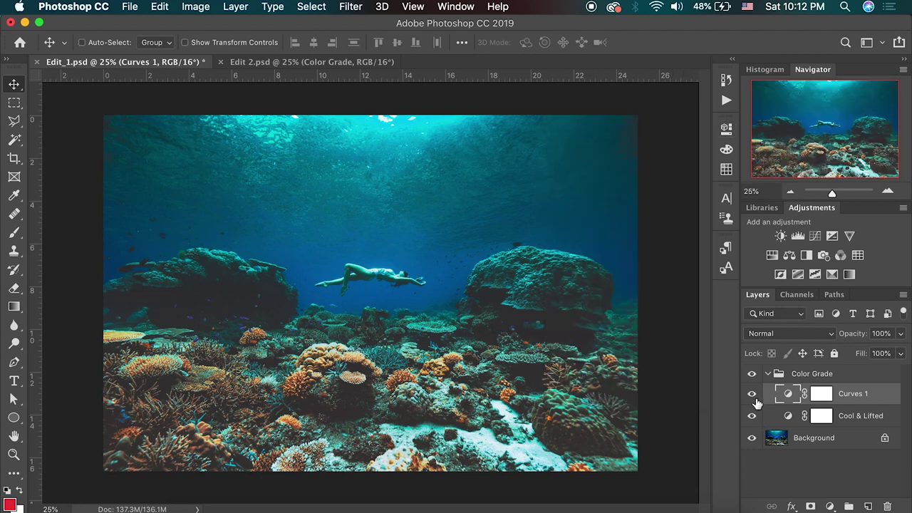
pyautogui.click(753, 396)
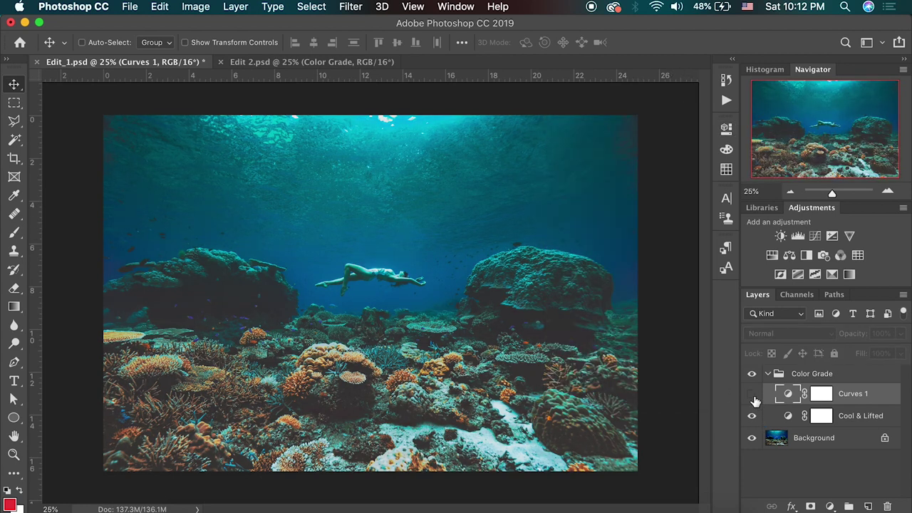
pyautogui.click(754, 396)
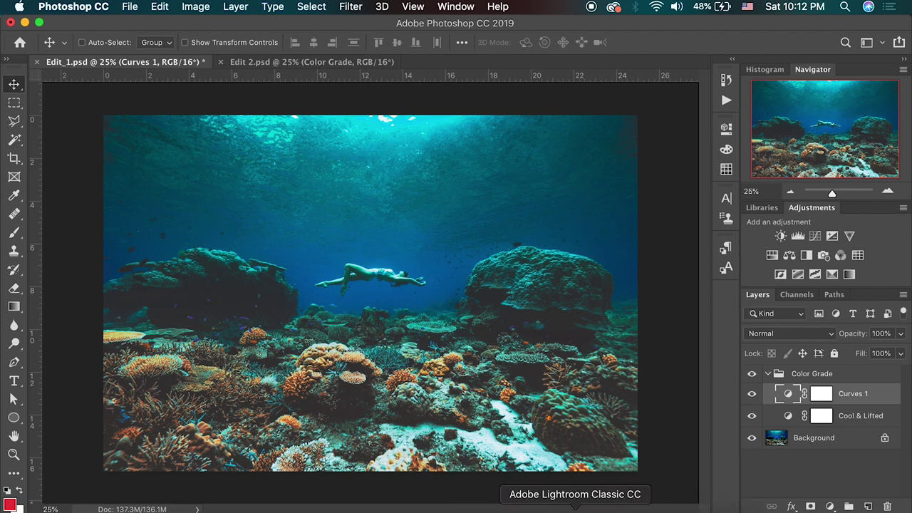
# - Back in Lightroom, compare the cave shot's versions, including Edit 2.psd, and settle on uw-cave.ARW
pyautogui.click(575, 510)
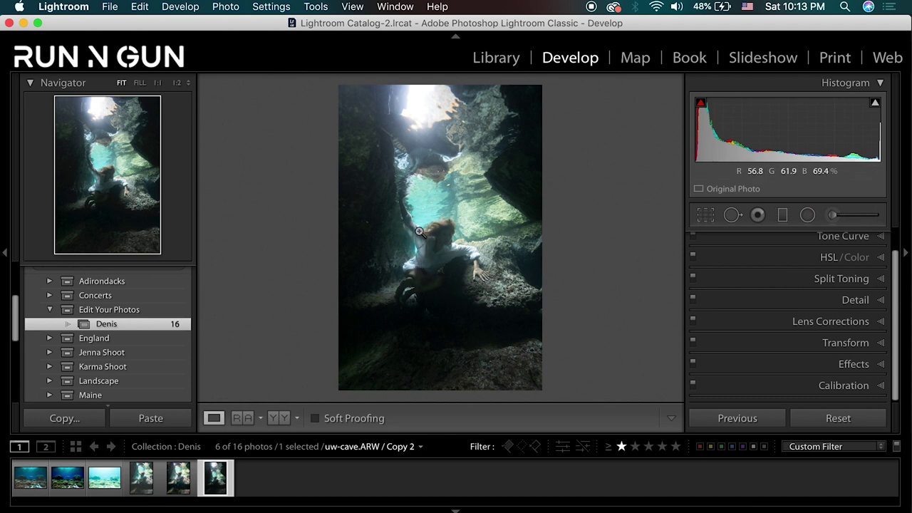
pyautogui.click(179, 478)
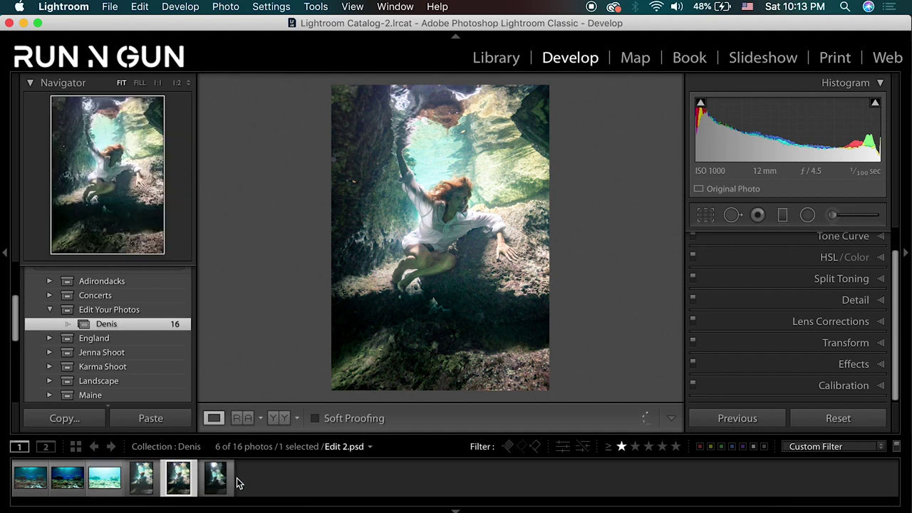
pyautogui.click(149, 486)
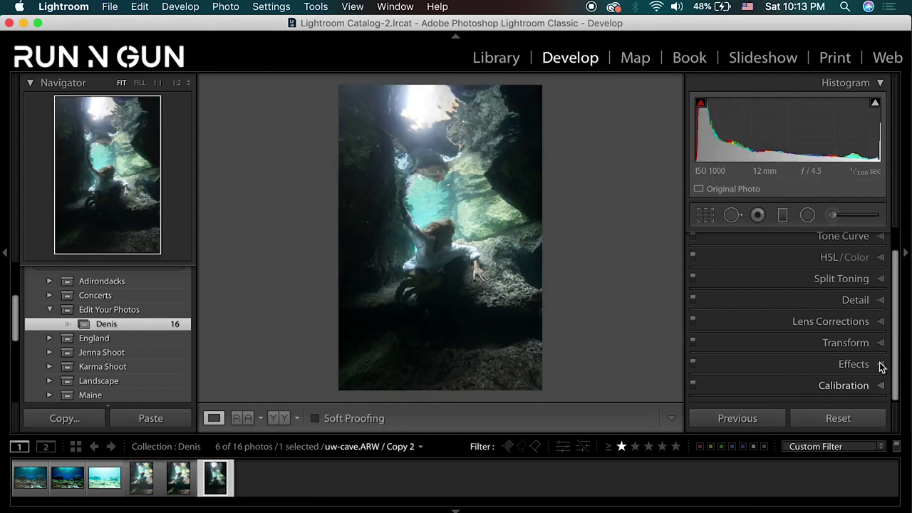
pyautogui.click(897, 258)
pyautogui.moveTo(897, 258); pyautogui.dragTo(902, 238)
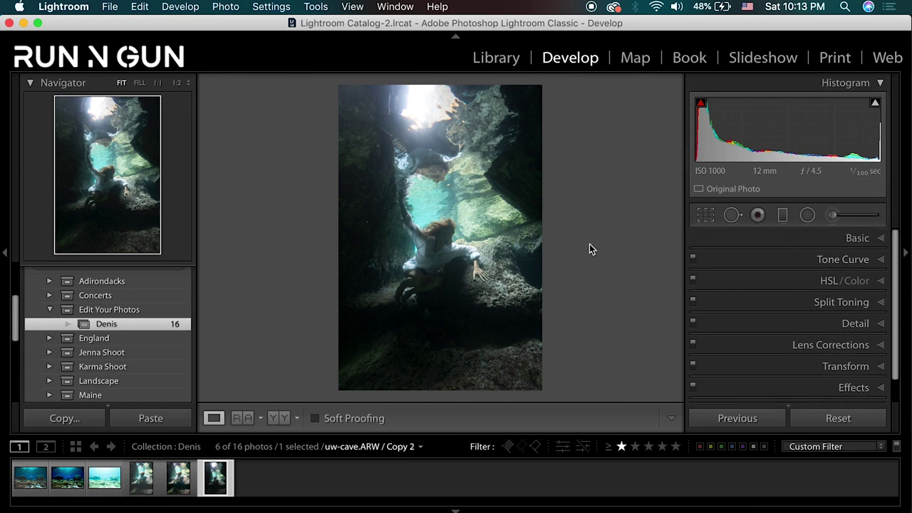
pyautogui.press('Left')
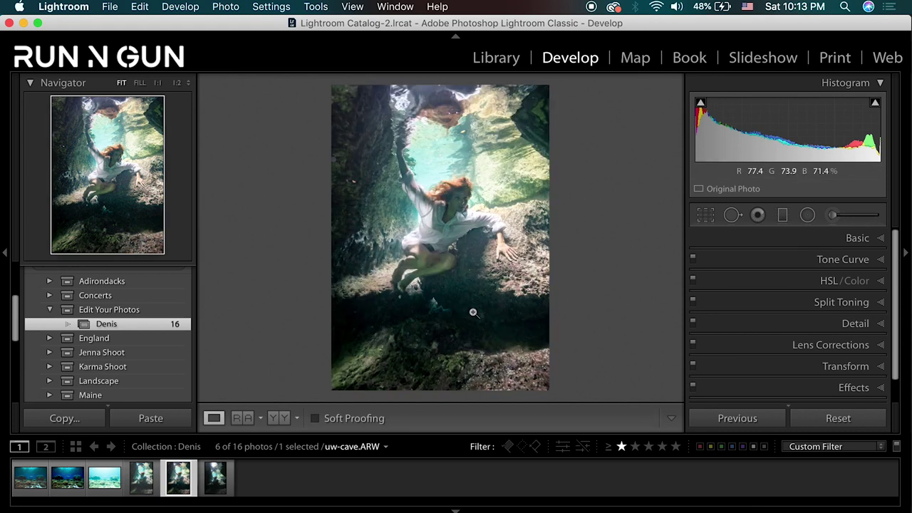
# - Crop the cave portrait to a 5 x 7 frame around the diver and show the Basic panel
pyautogui.click(706, 216)
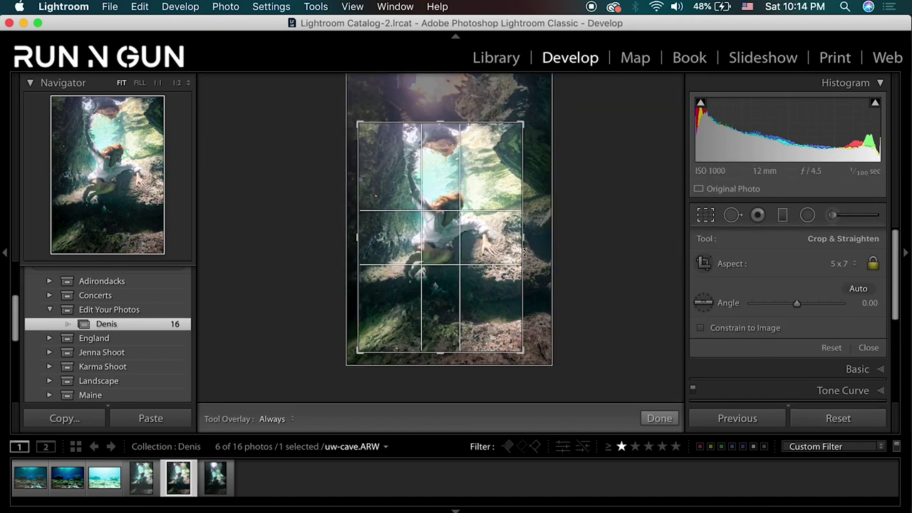
pyautogui.moveTo(442, 238)
pyautogui.mouseDown()
pyautogui.moveTo(431, 242)
pyautogui.moveTo(439, 241)
pyautogui.mouseUp()
pyautogui.press('Return')
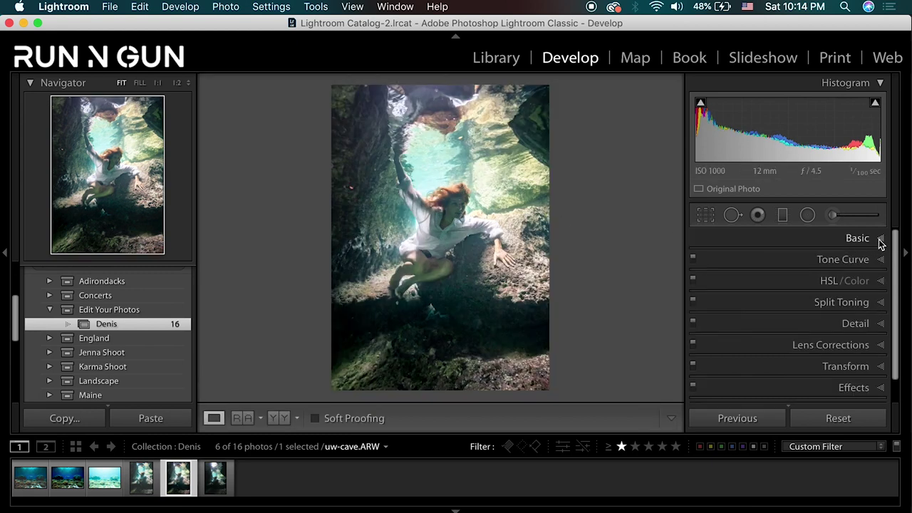
pyautogui.click(880, 238)
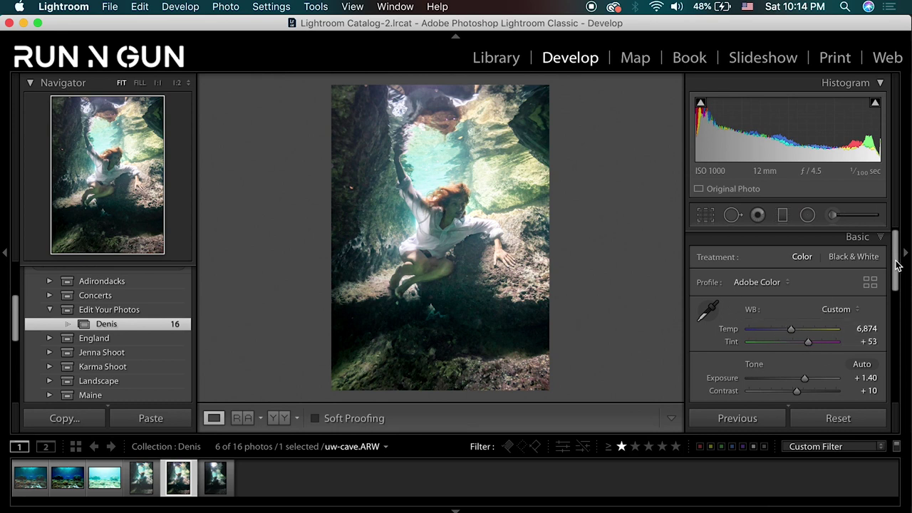
pyautogui.moveTo(897, 264); pyautogui.dragTo(894, 273)
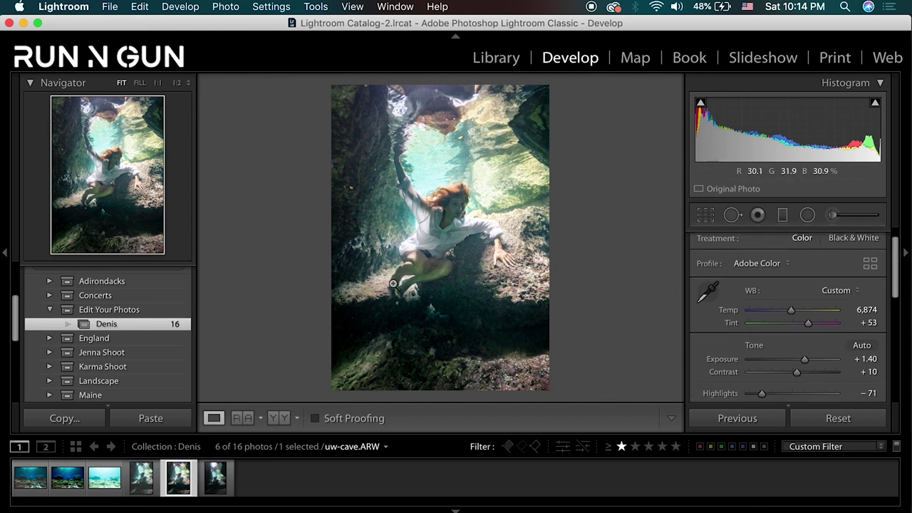
pyautogui.scroll(-3, 768, 324)
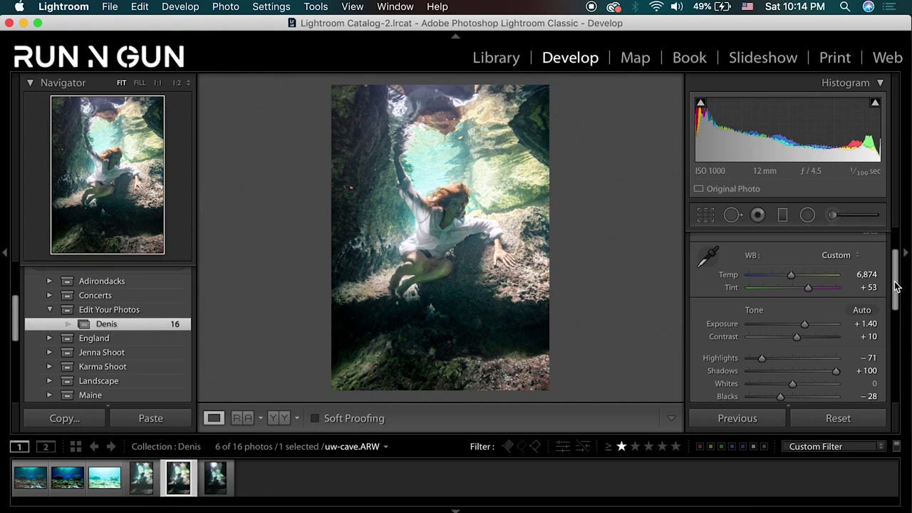
pyautogui.moveTo(896, 285); pyautogui.dragTo(902, 316)
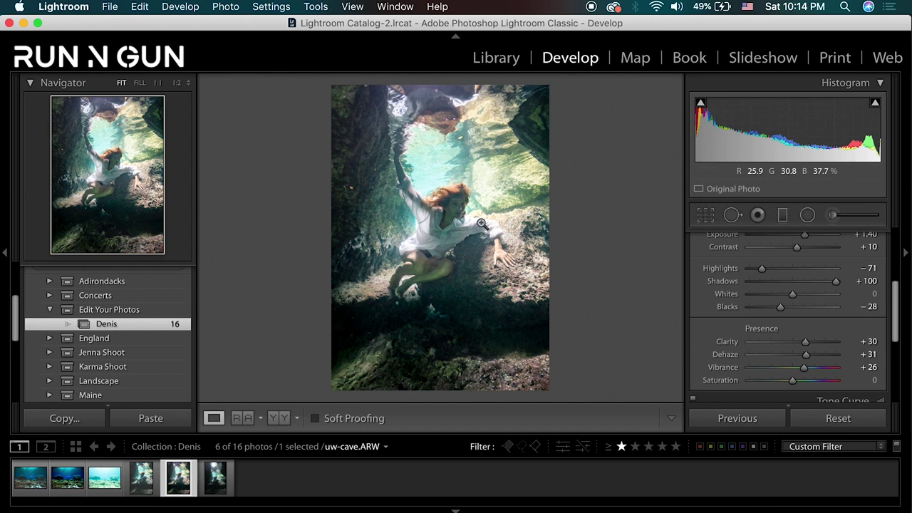
# - Inspect the woman's face at 1:1, recentring on it, then fit the whole photo back in view
pyautogui.click(457, 212)
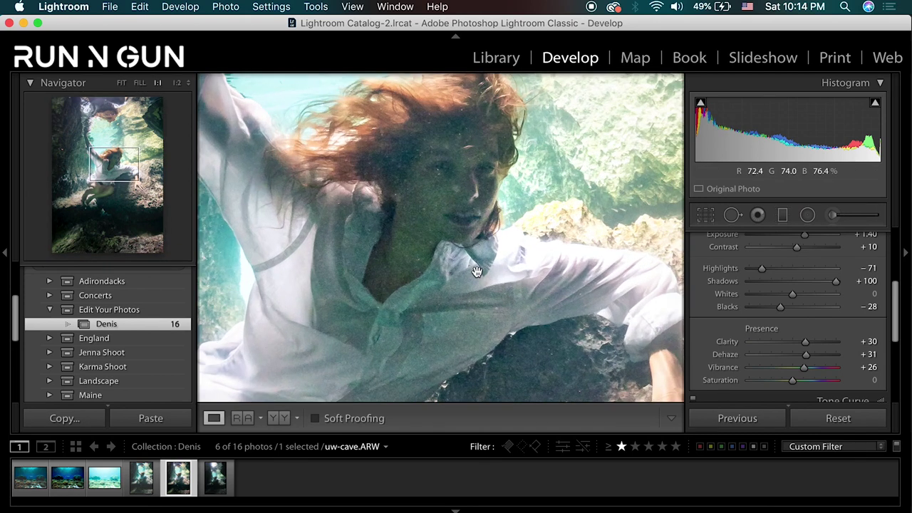
pyautogui.click(477, 271)
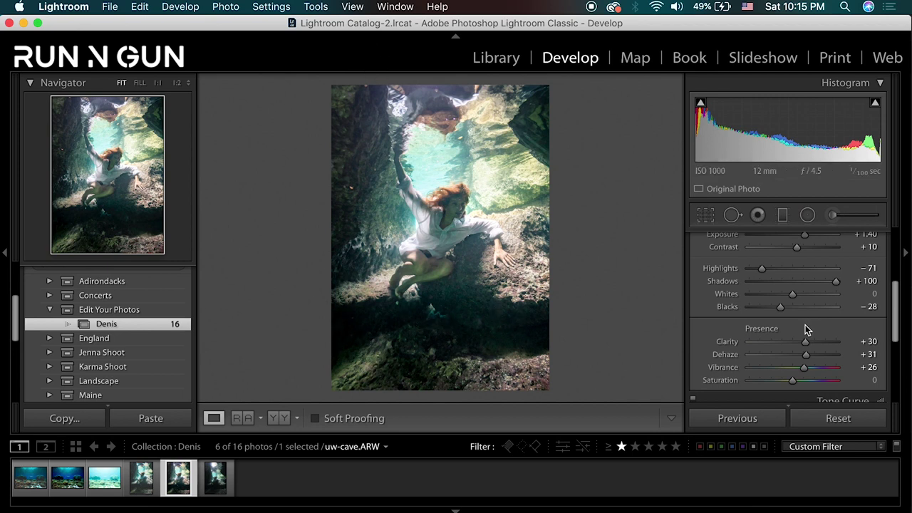
pyautogui.moveTo(896, 297); pyautogui.dragTo(897, 320)
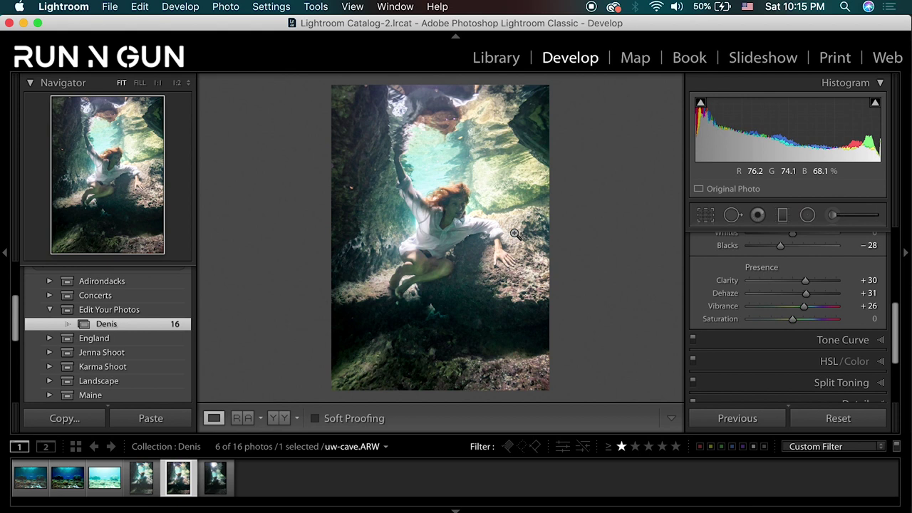
pyautogui.click(463, 214)
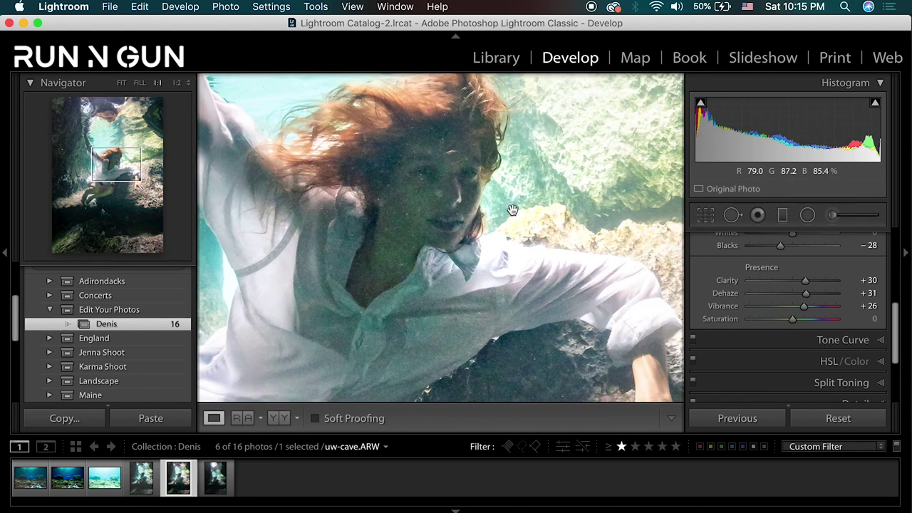
pyautogui.moveTo(513, 210); pyautogui.dragTo(498, 250)
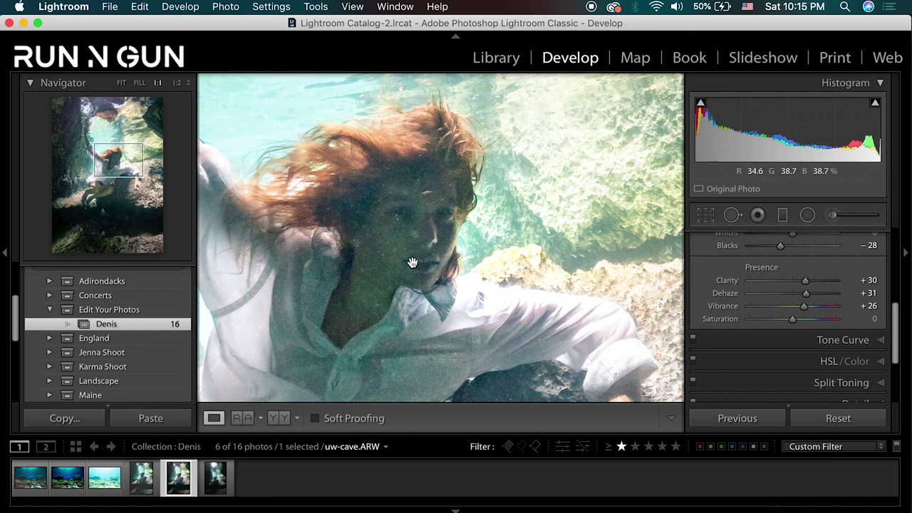
pyautogui.click(439, 262)
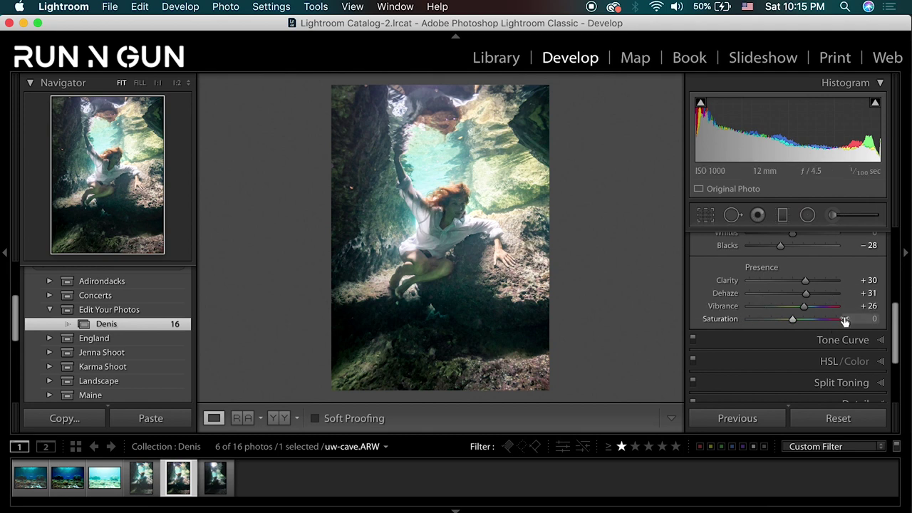
# - Lower the portrait's Dehaze from +31 to +28
pyautogui.click(793, 294)
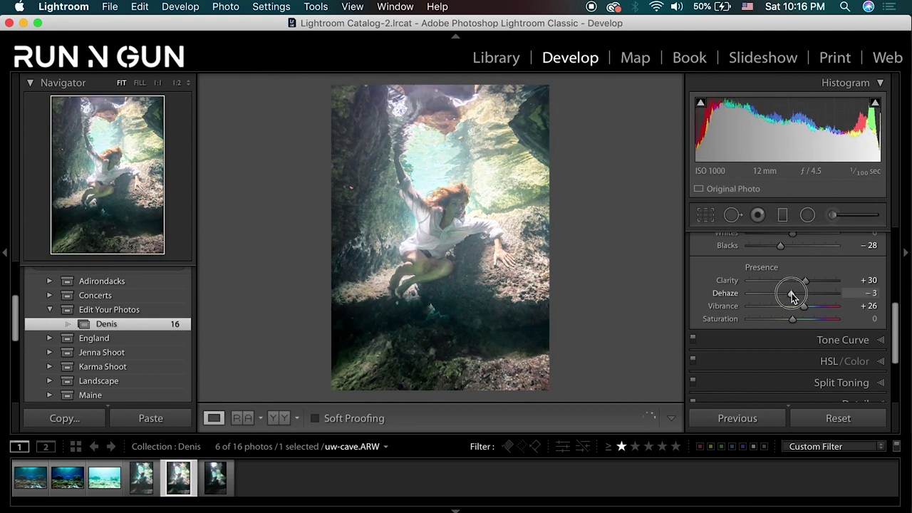
pyautogui.moveTo(792, 293); pyautogui.dragTo(806, 293)
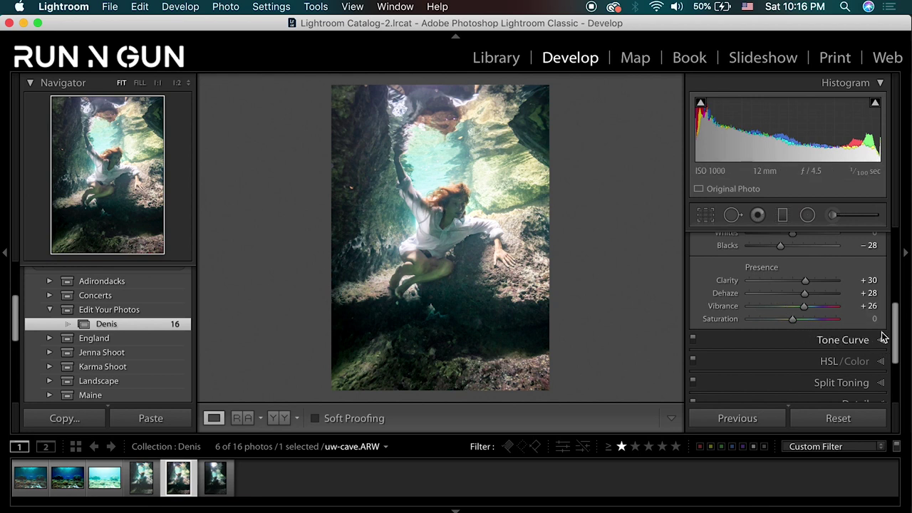
pyautogui.moveTo(896, 315); pyautogui.dragTo(899, 329)
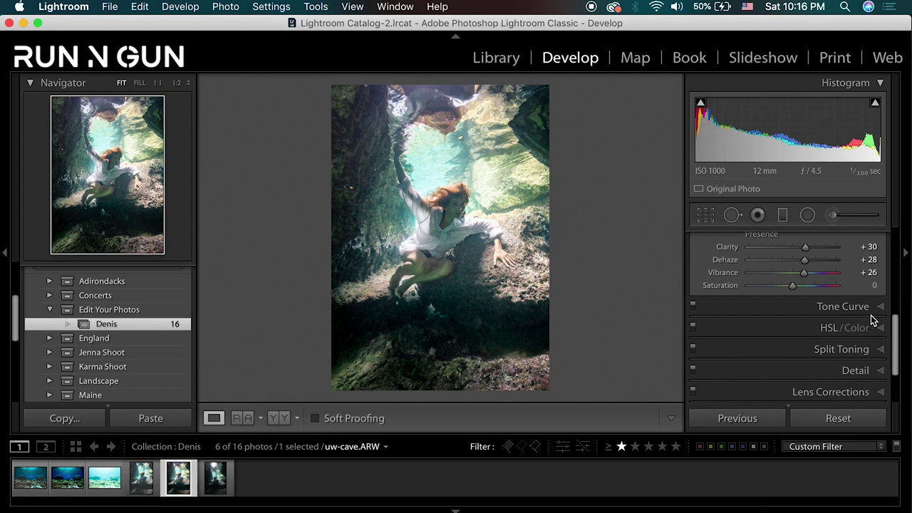
# - Set split-toning Highlights Saturation to 20 and Shadows Saturation to 24, undoing a trial hue change
pyautogui.click(882, 307)
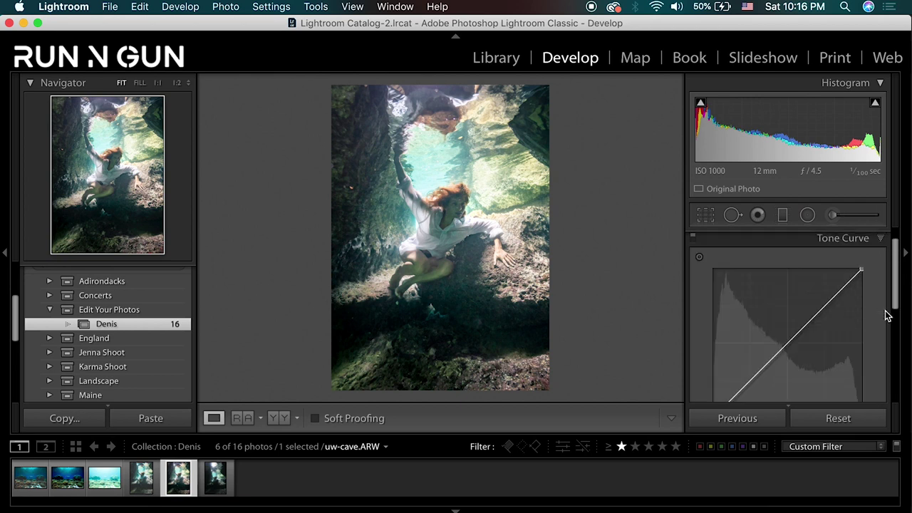
pyautogui.moveTo(897, 258); pyautogui.dragTo(908, 340)
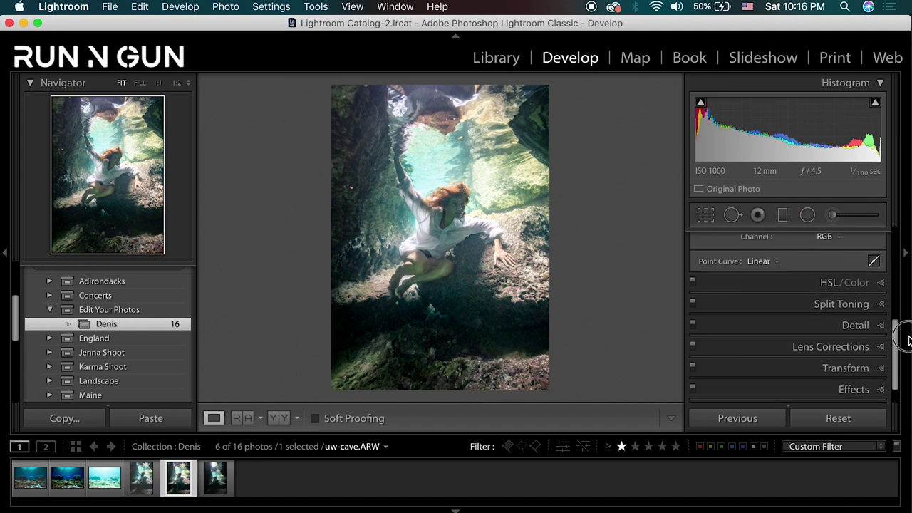
pyautogui.click(886, 302)
pyautogui.moveTo(896, 275); pyautogui.dragTo(897, 302)
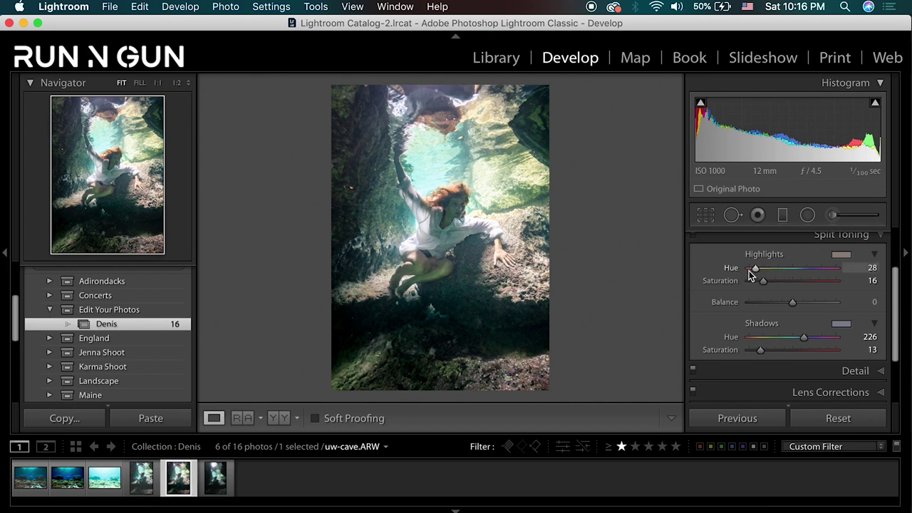
pyautogui.moveTo(759, 271); pyautogui.dragTo(796, 276)
pyautogui.press('super+z')
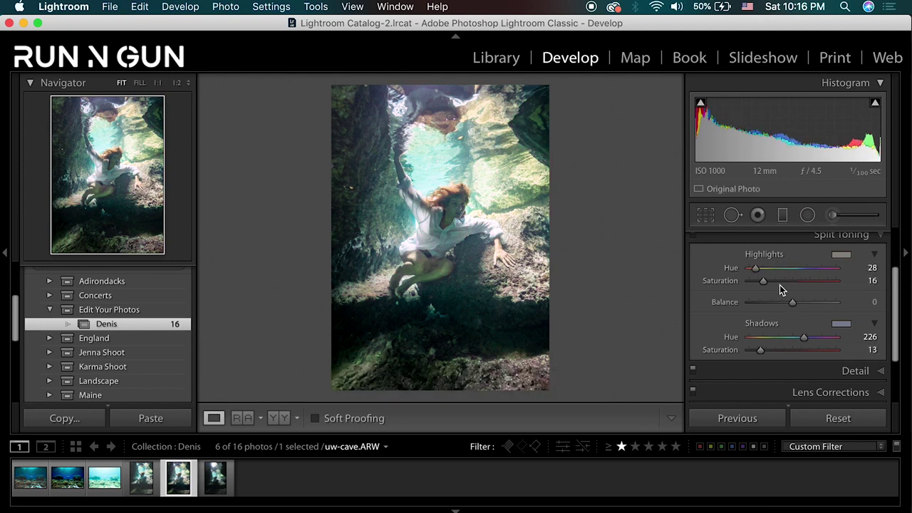
pyautogui.moveTo(763, 281); pyautogui.dragTo(766, 281)
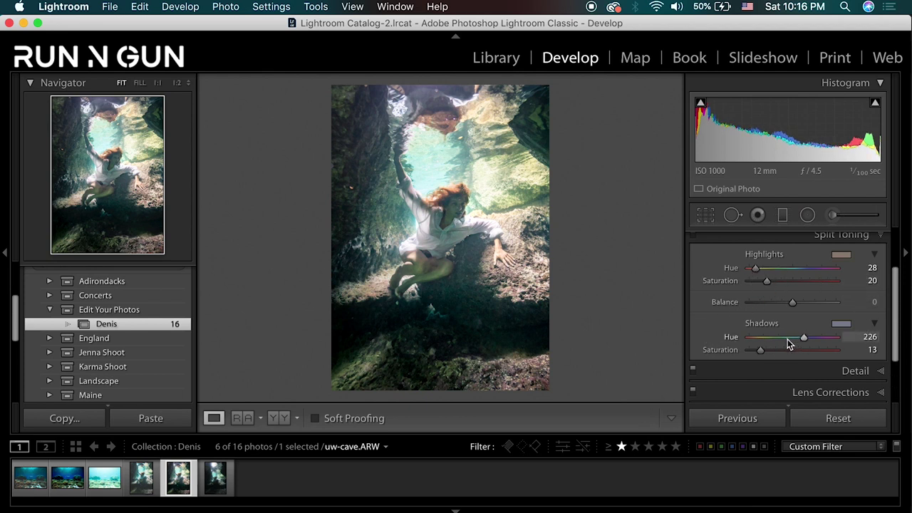
pyautogui.moveTo(761, 351)
pyautogui.mouseDown()
pyautogui.moveTo(747, 351)
pyautogui.moveTo(770, 348)
pyautogui.mouseUp()
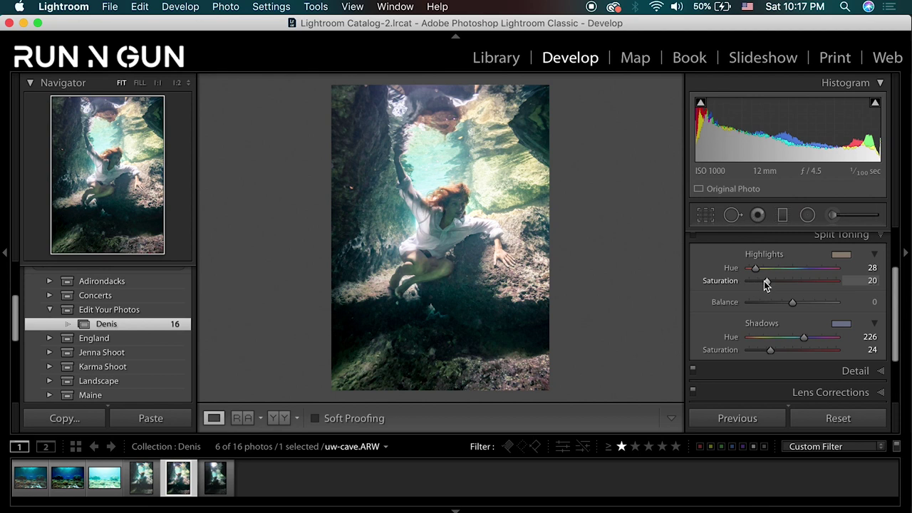
pyautogui.moveTo(766, 283); pyautogui.dragTo(767, 284)
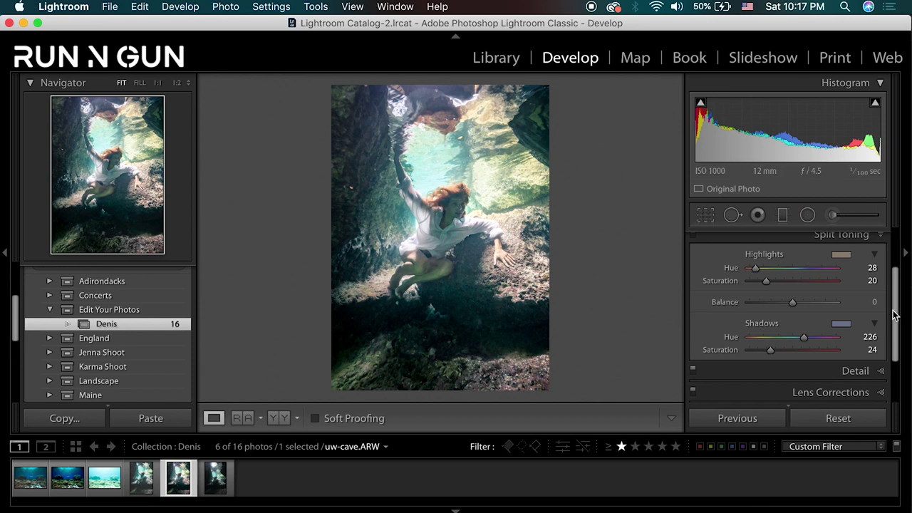
pyautogui.click(882, 239)
# - Review Detail settings on the face: sharpening Amount 67, Radius 1.2, Masking 85, Luminance 29
pyautogui.click(895, 271)
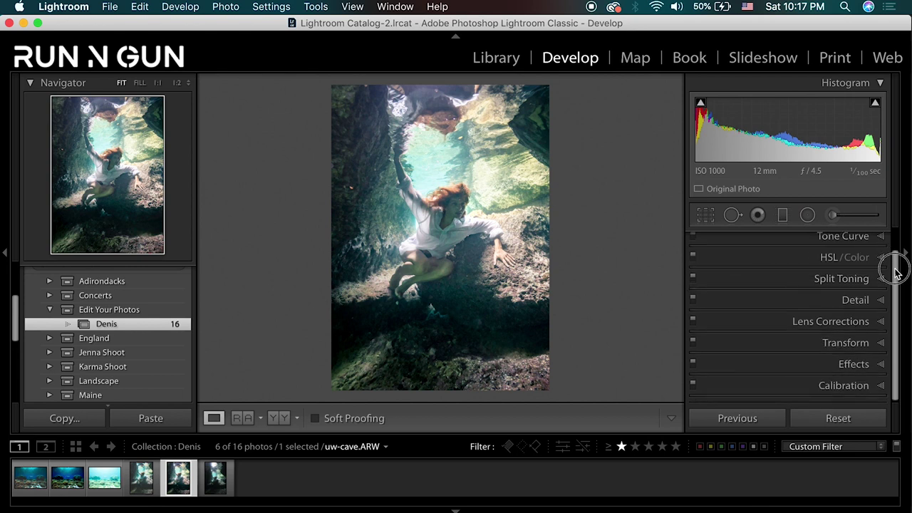
pyautogui.click(880, 299)
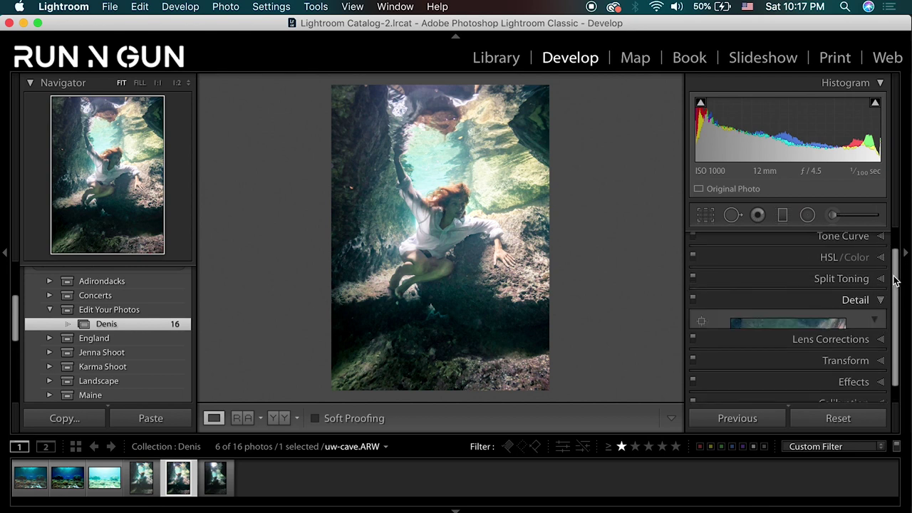
pyautogui.moveTo(816, 269); pyautogui.dragTo(799, 342)
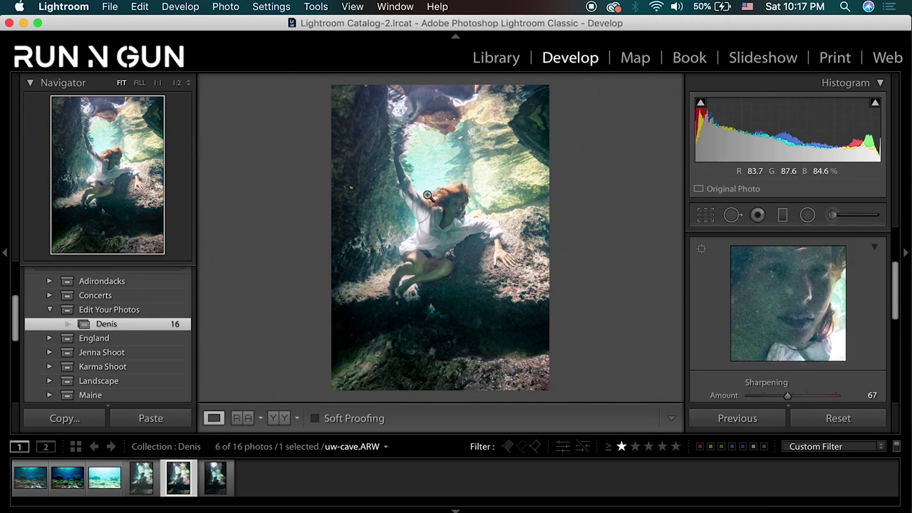
pyautogui.moveTo(898, 278); pyautogui.dragTo(896, 318)
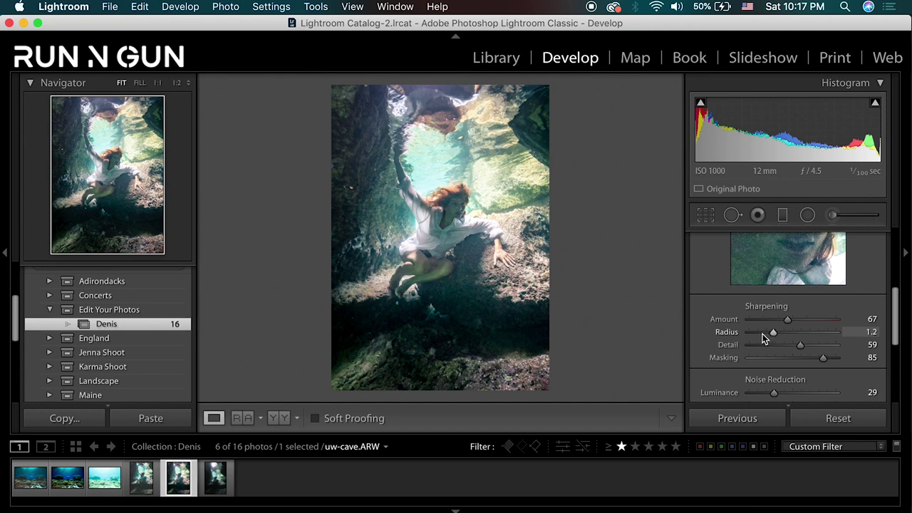
pyautogui.click(460, 213)
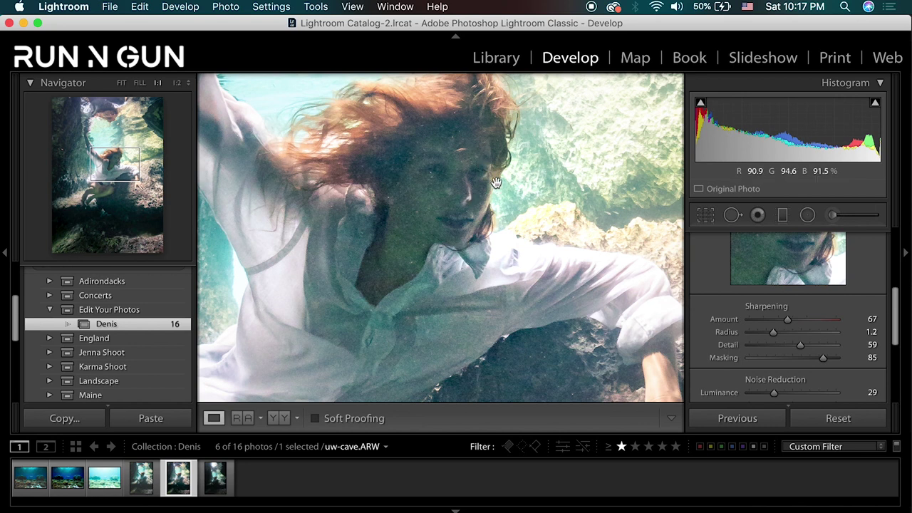
pyautogui.click(493, 240)
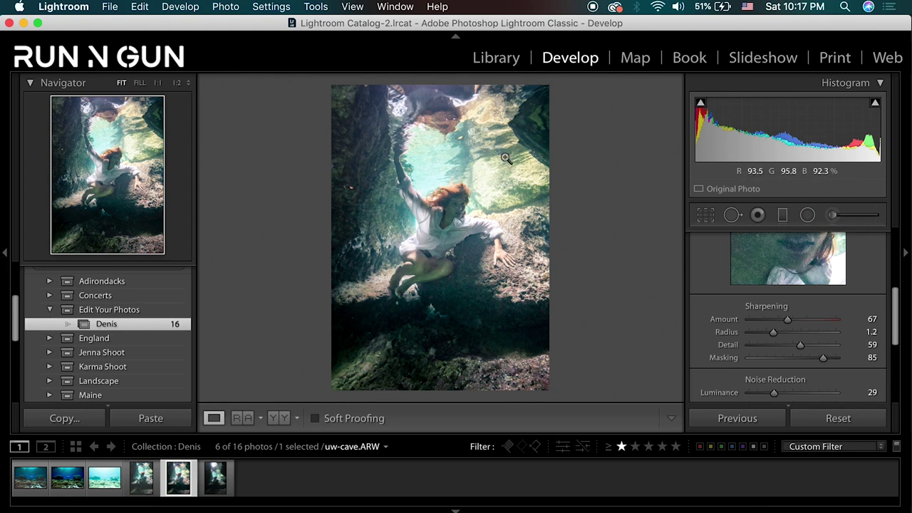
pyautogui.scroll(-3, 783, 342)
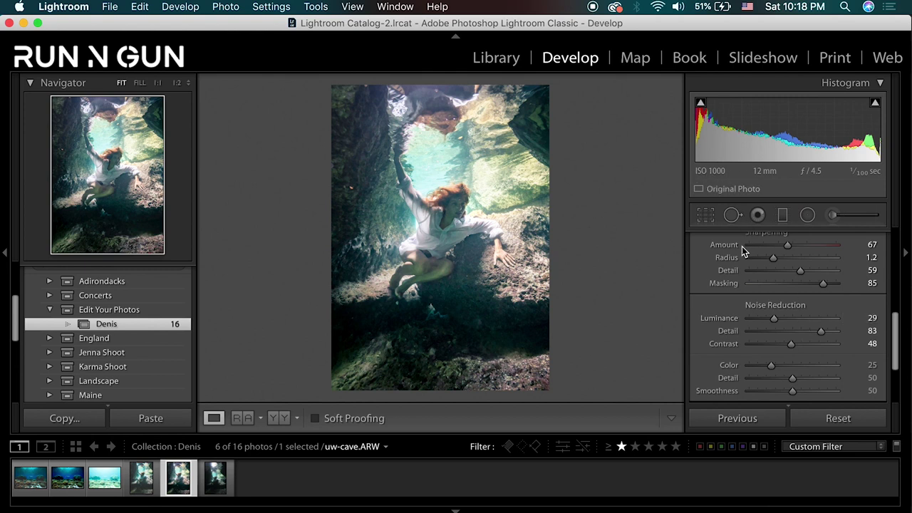
pyautogui.moveTo(897, 320); pyautogui.dragTo(890, 360)
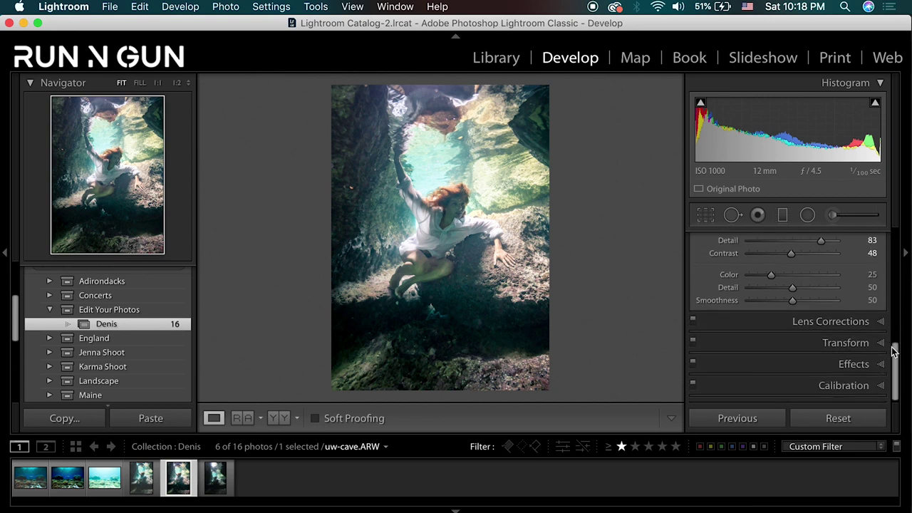
# - Compare the portrait with effects off and on, then its before and after versions
pyautogui.click(882, 364)
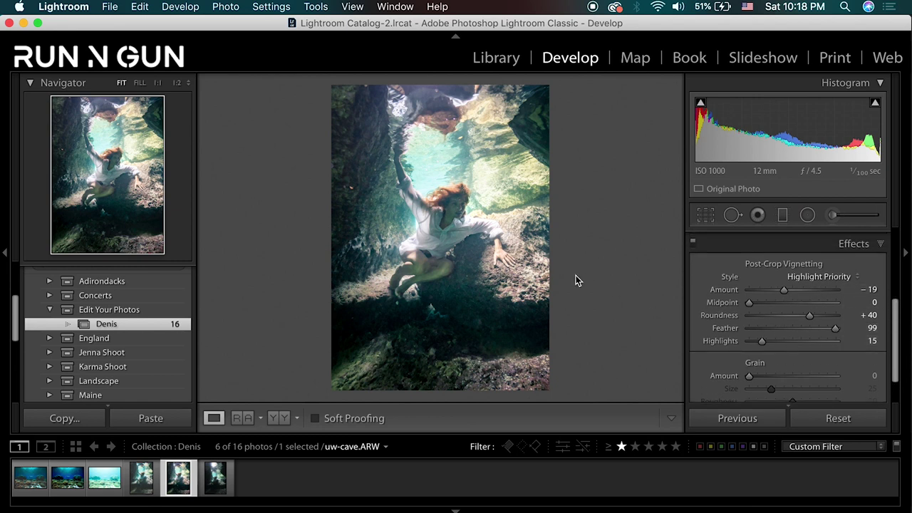
pyautogui.click(693, 243)
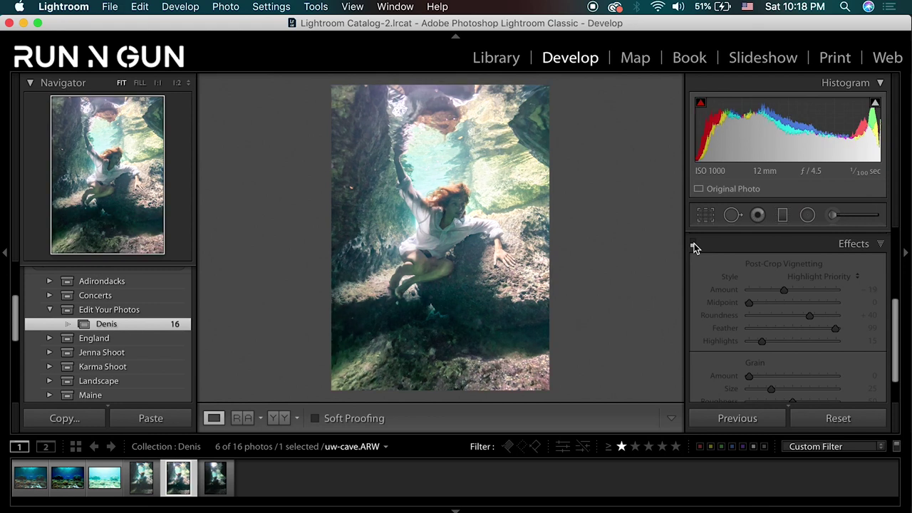
pyautogui.click(693, 244)
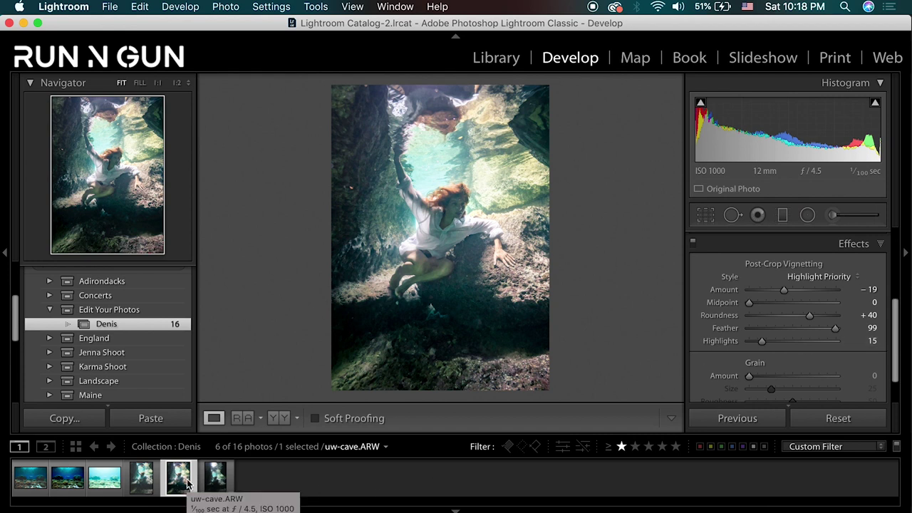
pyautogui.press('\\')
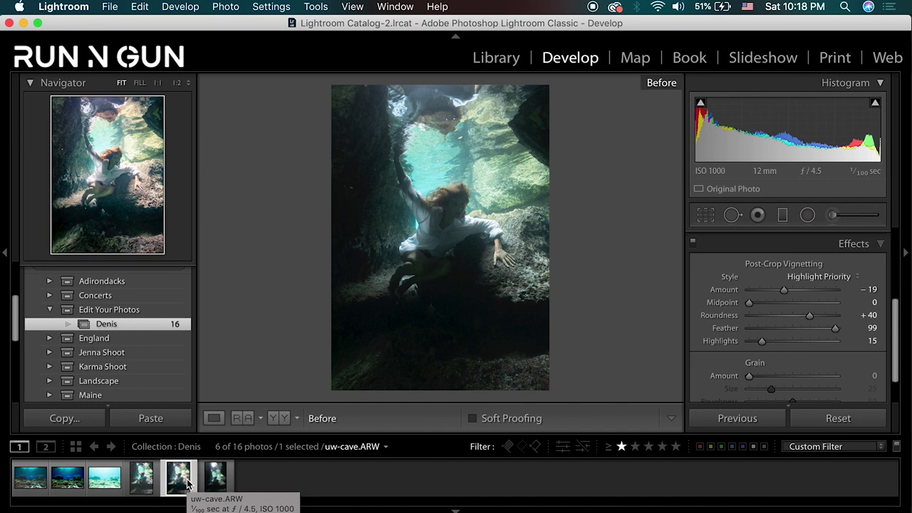
pyautogui.press('\\')
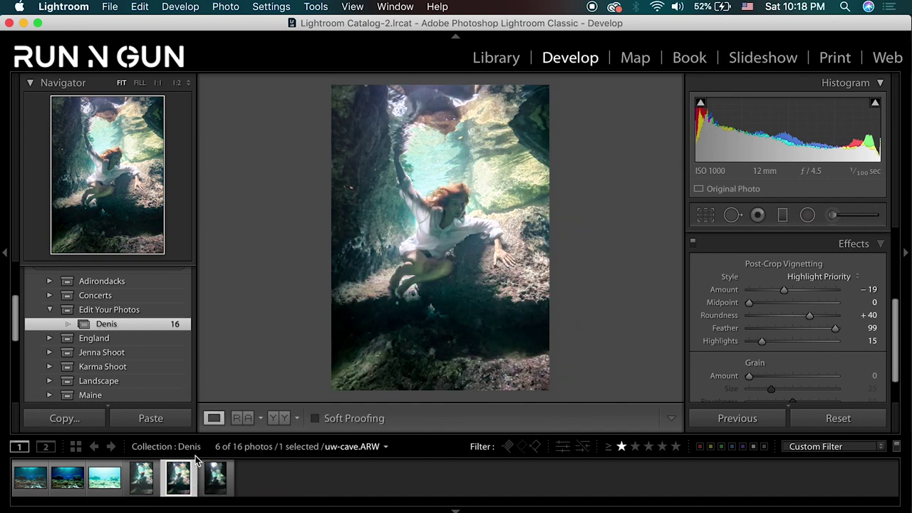
# - Send the cave photo to Adobe Photoshop CC 2019 via Edit In
pyautogui.rightClick(181, 486)
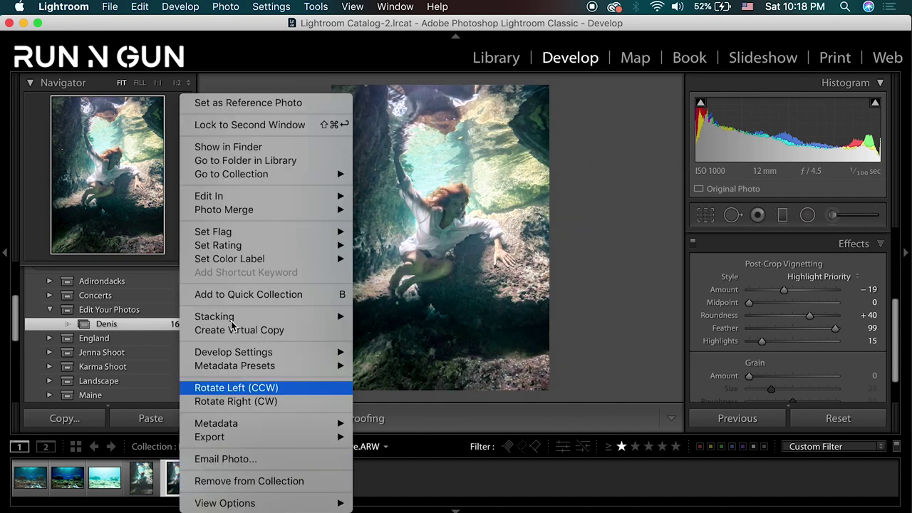
pyautogui.moveTo(247, 203)
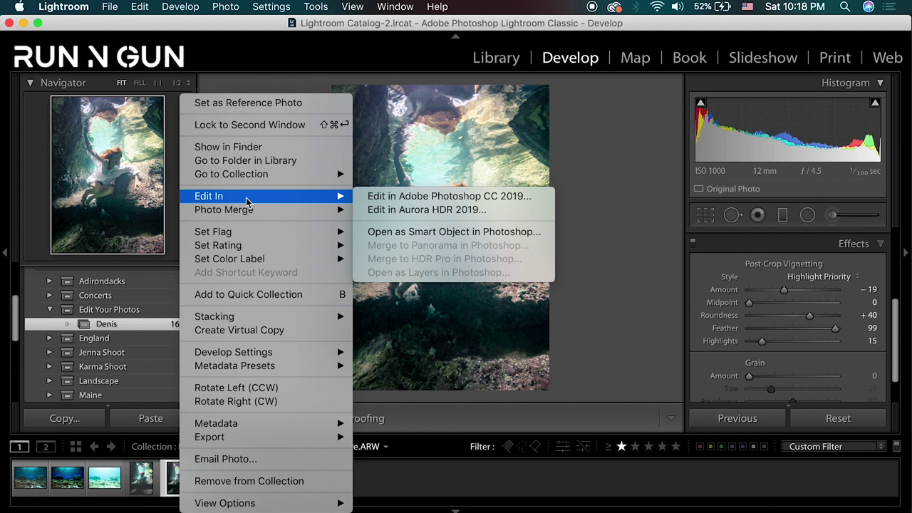
pyautogui.click(401, 196)
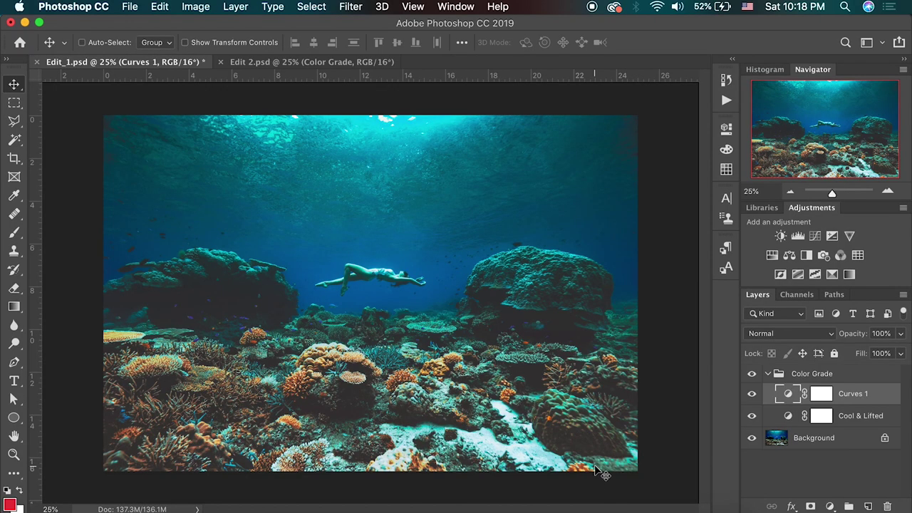
# - Replace Edit 2.psd's Color Grade group with the reef photo's Color Grade group from Edit_1.psd
pyautogui.click(261, 64)
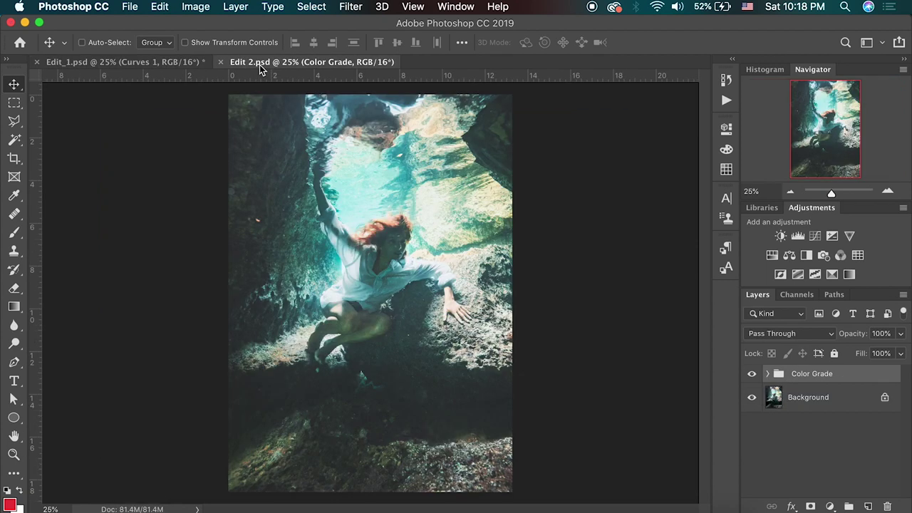
pyautogui.click(768, 373)
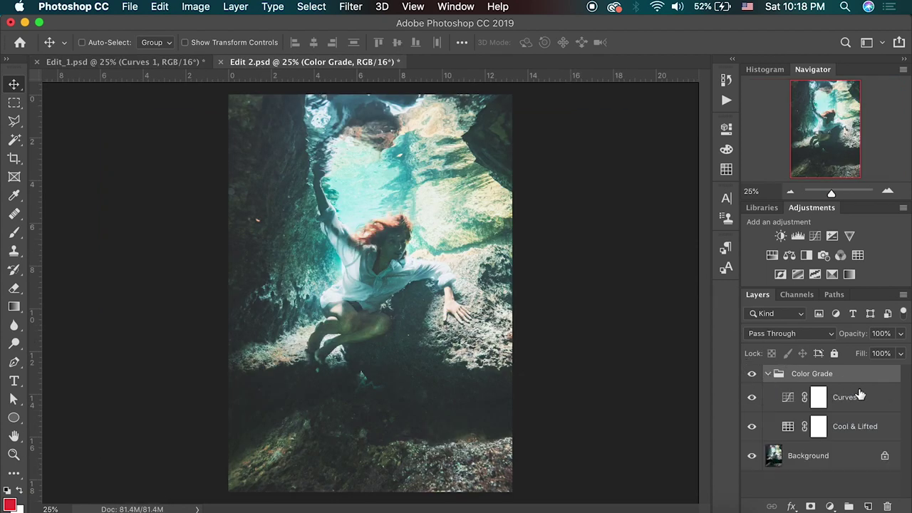
pyautogui.press('Delete')
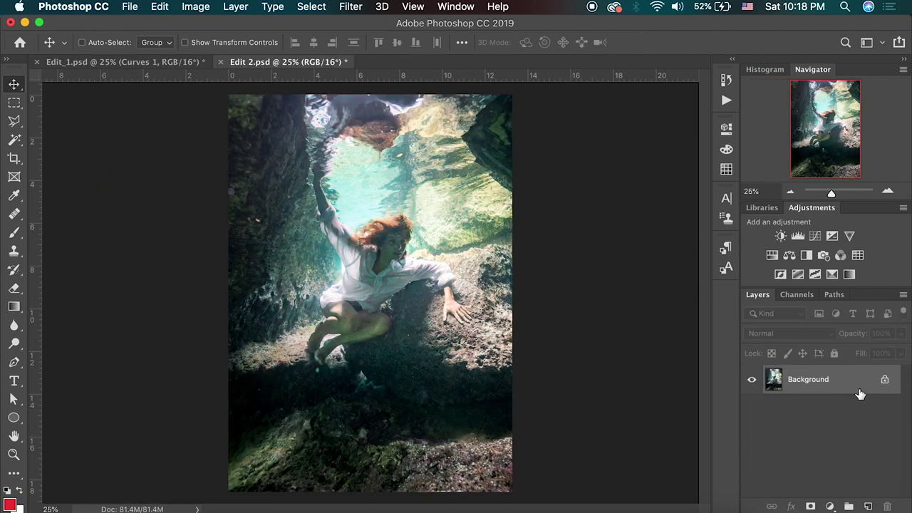
pyautogui.click(82, 64)
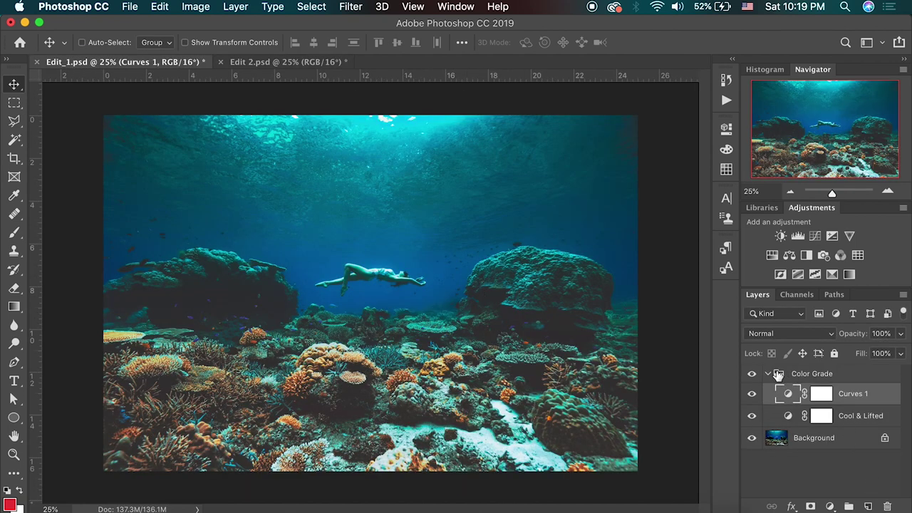
pyautogui.click(778, 374)
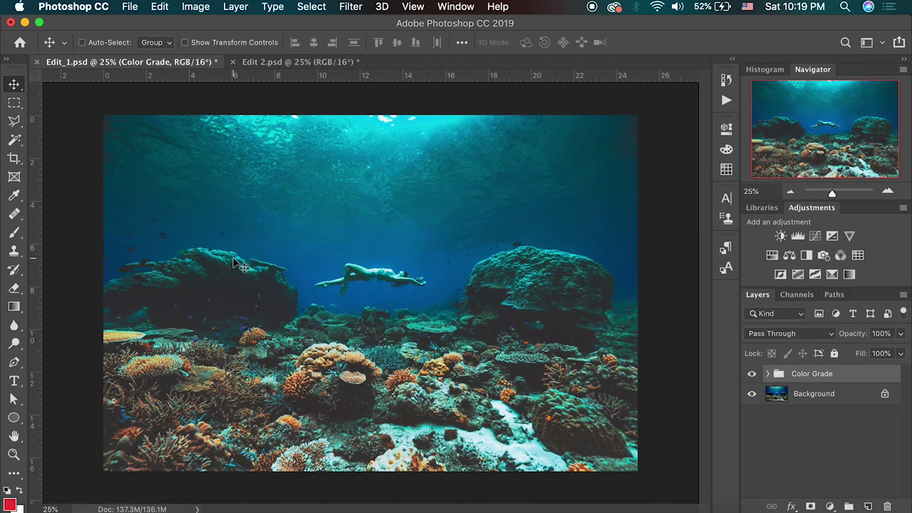
pyautogui.click(264, 63)
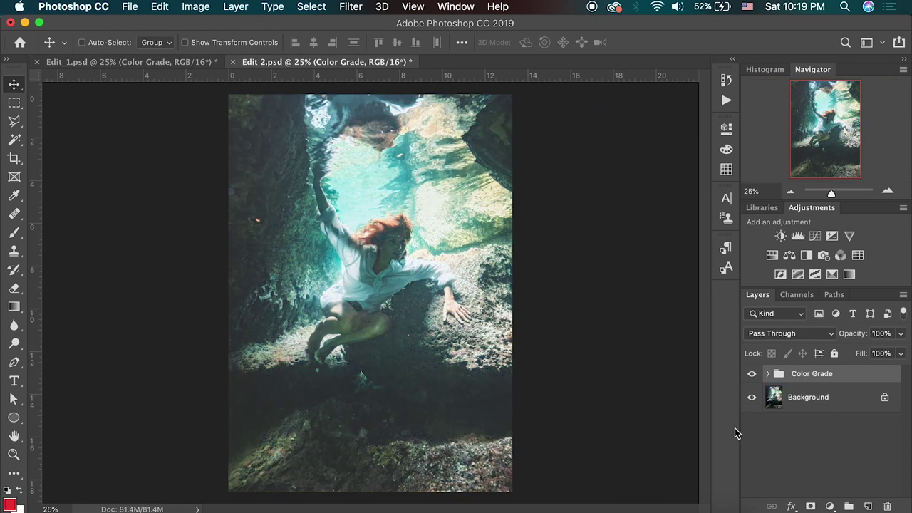
pyautogui.click(768, 374)
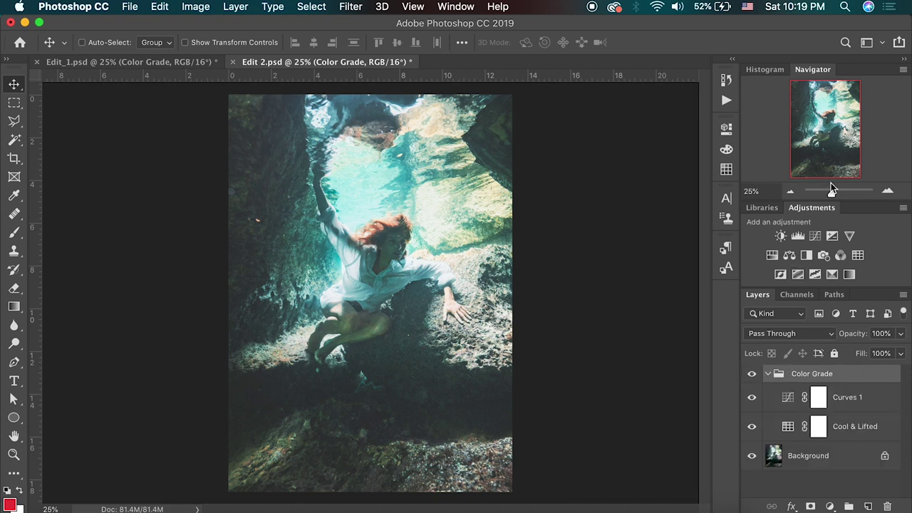
# - Zoom the portrait to 33.33%, compare Cool & Lifted off and on, and keep Curves 1 on
pyautogui.click(887, 191)
pyautogui.moveTo(834, 127); pyautogui.dragTo(843, 137)
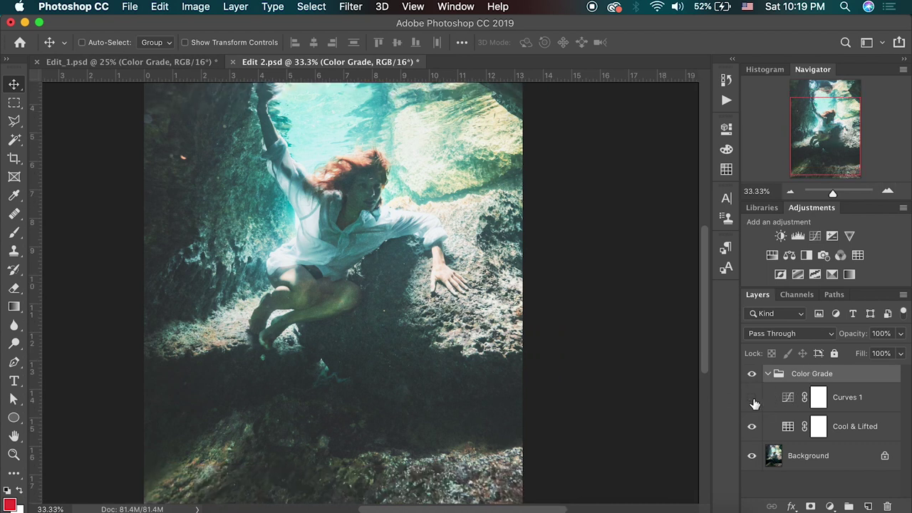
pyautogui.click(752, 427)
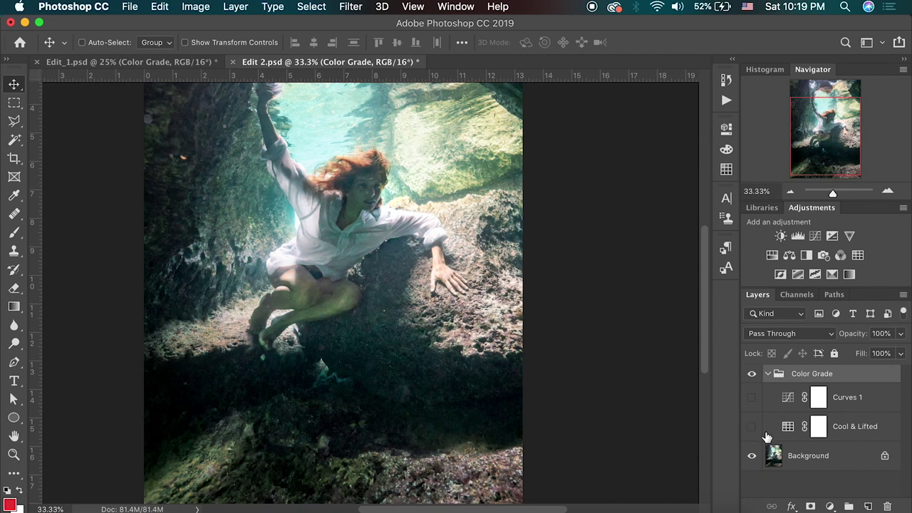
pyautogui.click(752, 427)
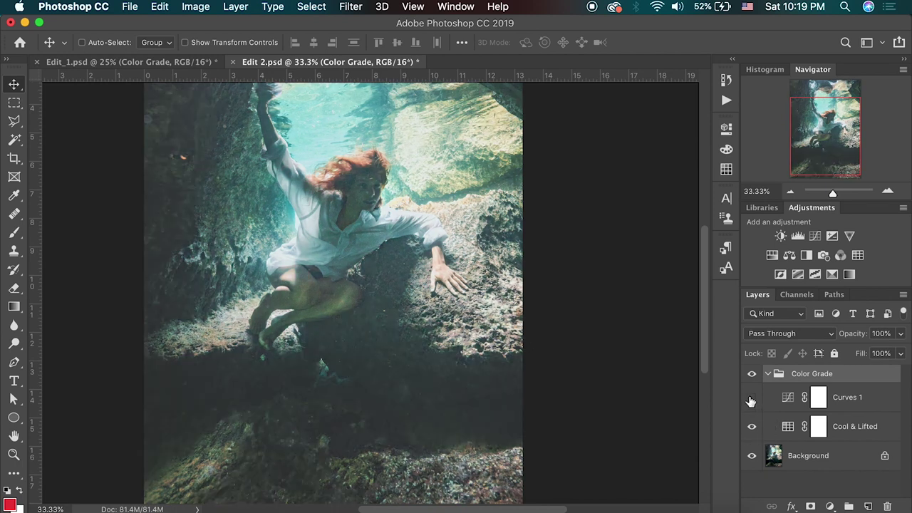
pyautogui.click(751, 397)
# - Darken the midtones in Curves 1 by pulling the point to about Input 69 / Output 58
pyautogui.click(784, 401)
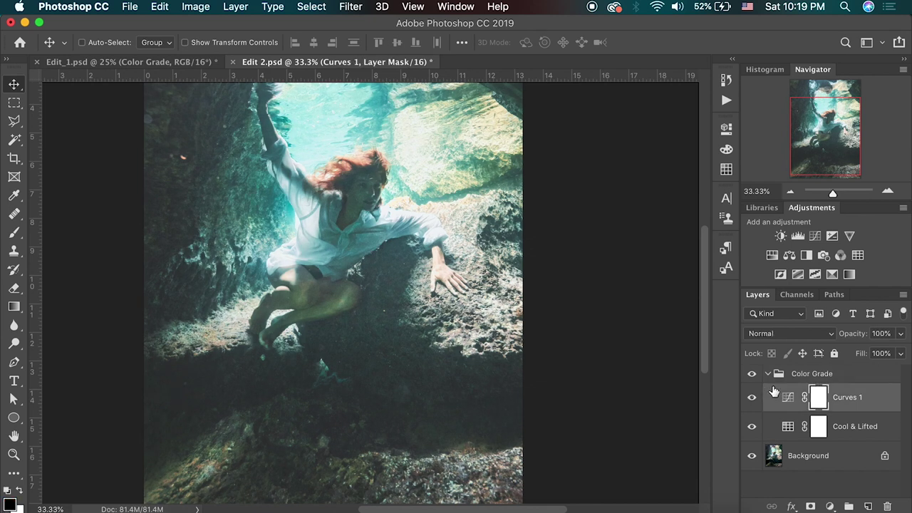
pyautogui.doubleClick(786, 396)
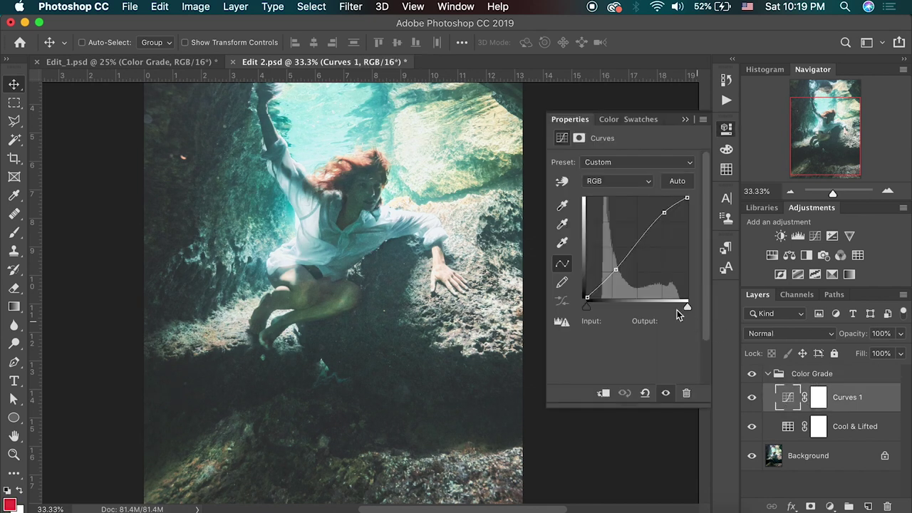
pyautogui.moveTo(618, 270); pyautogui.dragTo(615, 274)
pyautogui.click(685, 119)
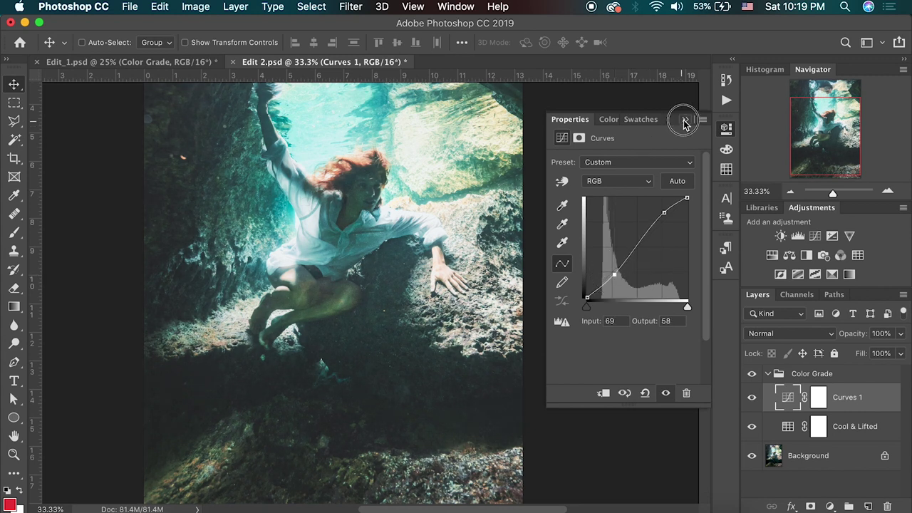
# - Compare the portrait with the Color Grade group hidden and shown, then return to Lightroom Classic
pyautogui.click(768, 374)
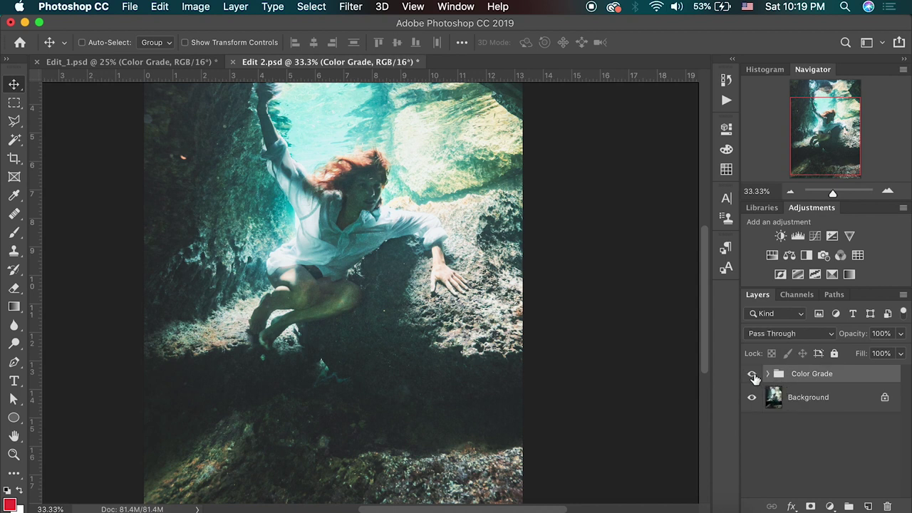
pyautogui.click(751, 374)
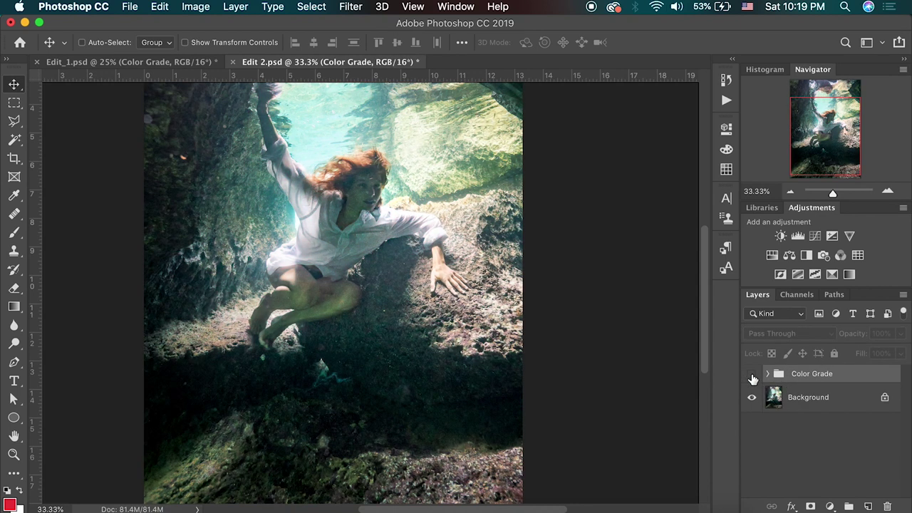
pyautogui.click(752, 377)
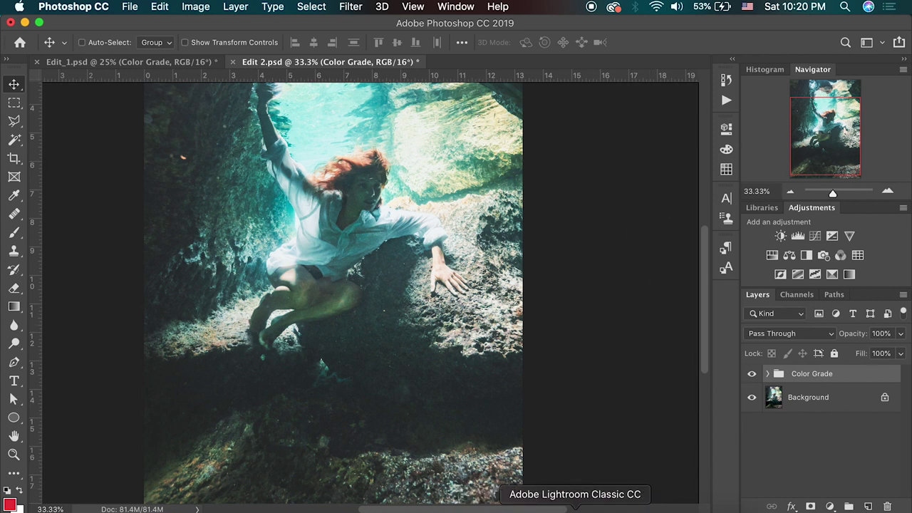
pyautogui.click(575, 507)
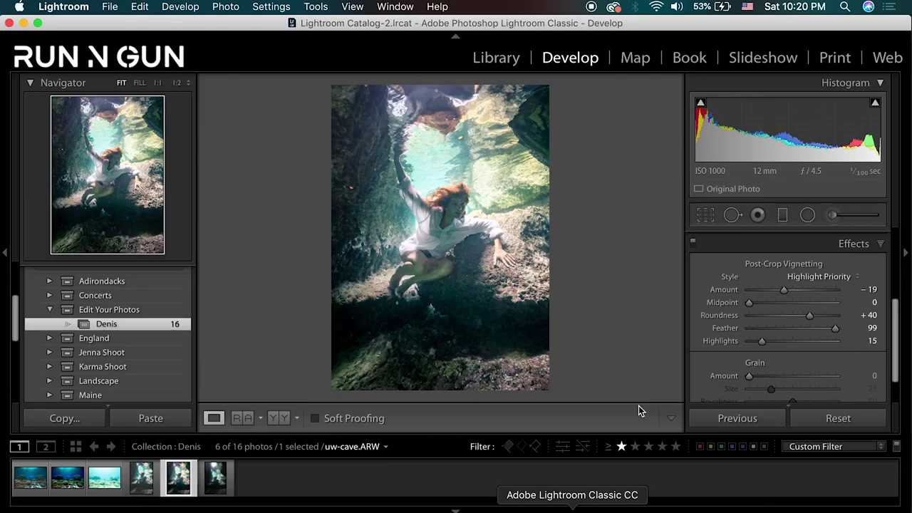
# - Load the unedited uw-cave.ARW / Copy 2 from the sixth filmstrip thumbnail
pyautogui.click(210, 483)
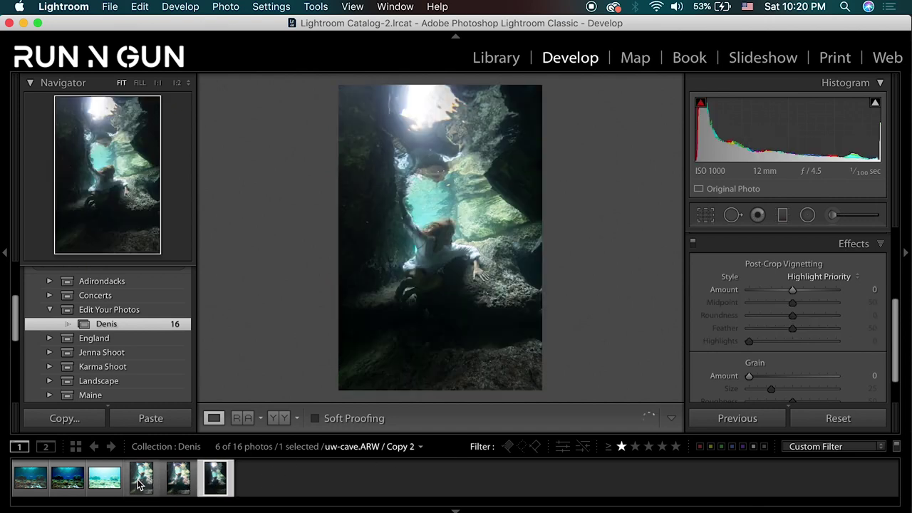